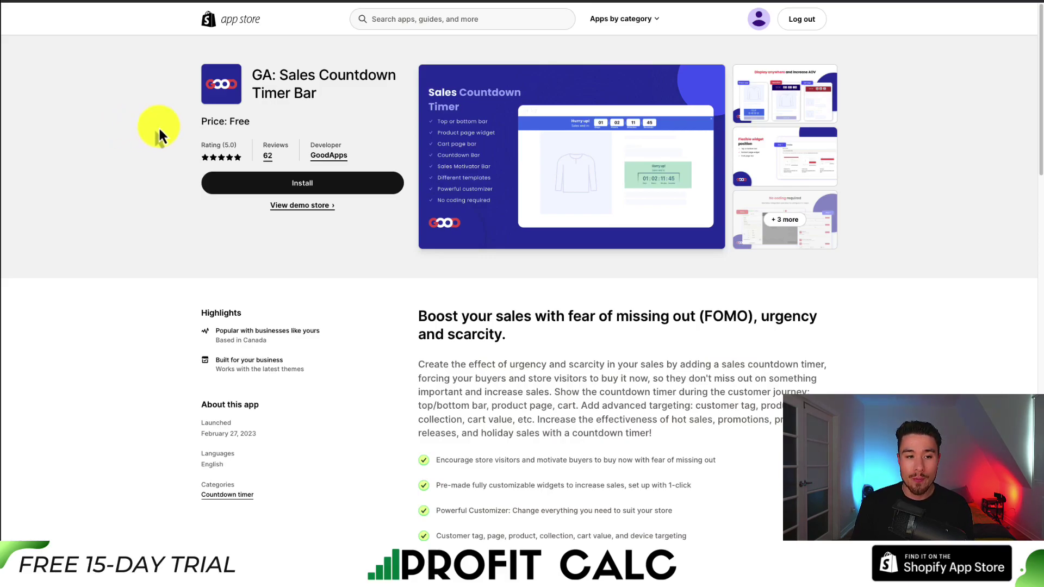
# - Highlight the free price and the app name on the GA: Sales Countdown Timer Bar listing
pyautogui.moveTo(215, 126); pyautogui.dragTo(266, 138)
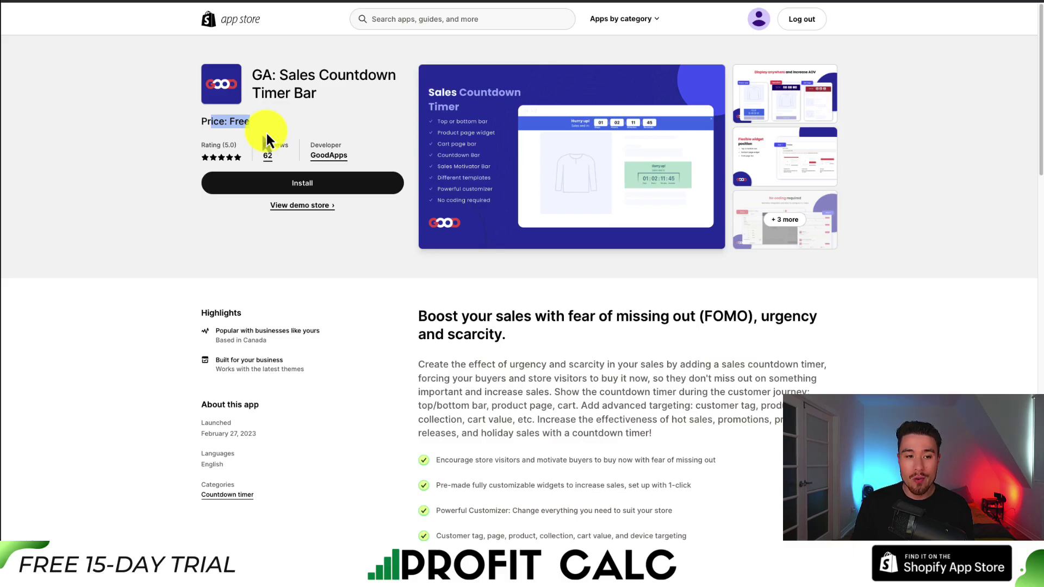
pyautogui.moveTo(277, 75); pyautogui.dragTo(332, 96)
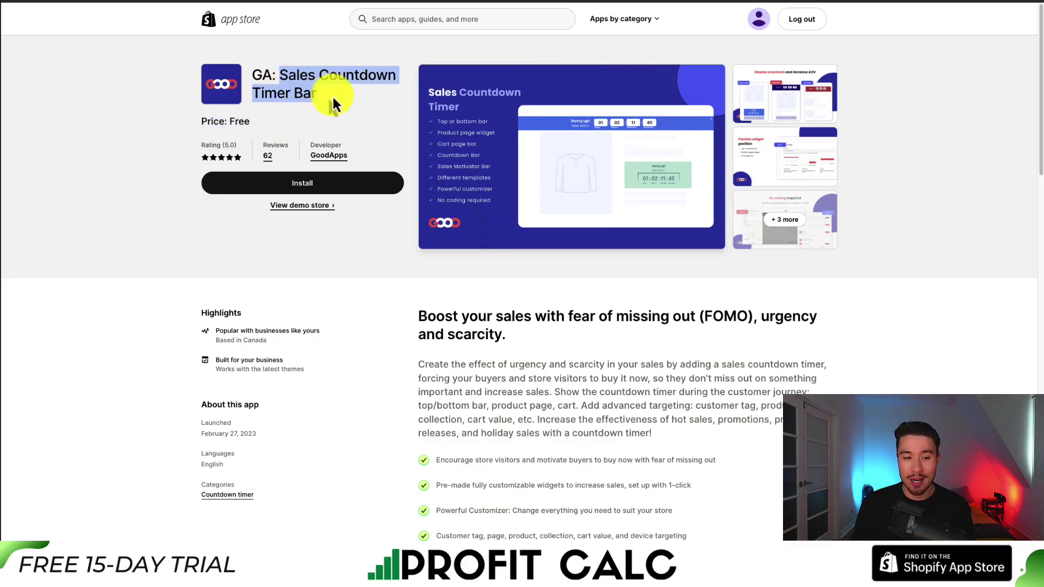
pyautogui.scroll(-8, 134, 324)
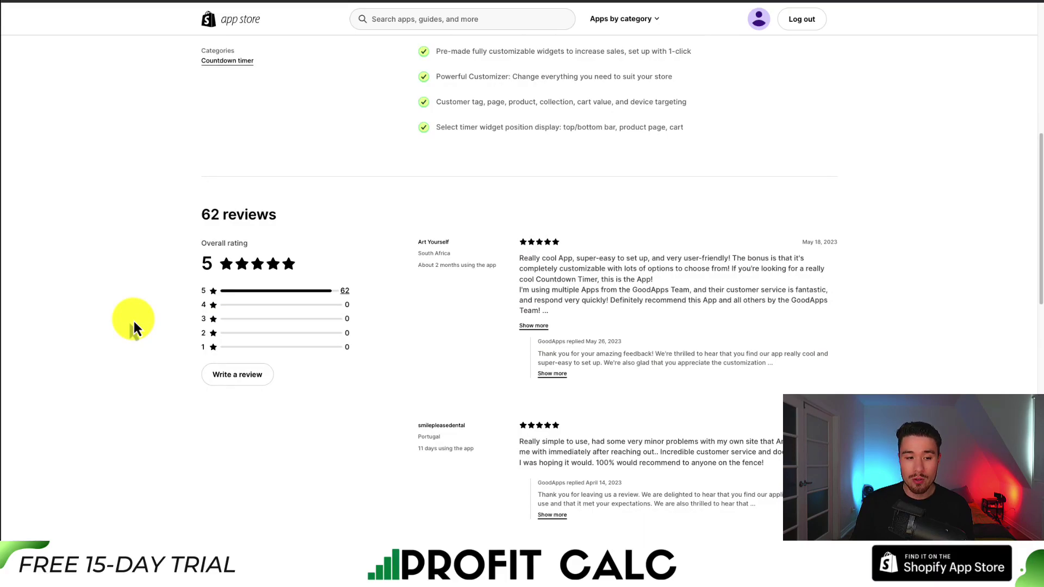
pyautogui.scroll(8, 134, 324)
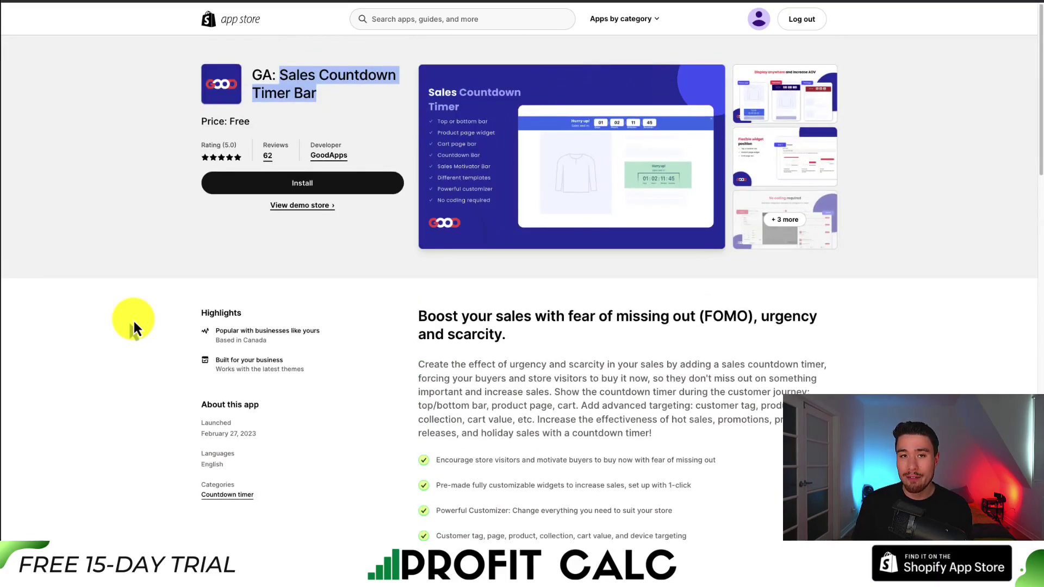
pyautogui.click(357, 318)
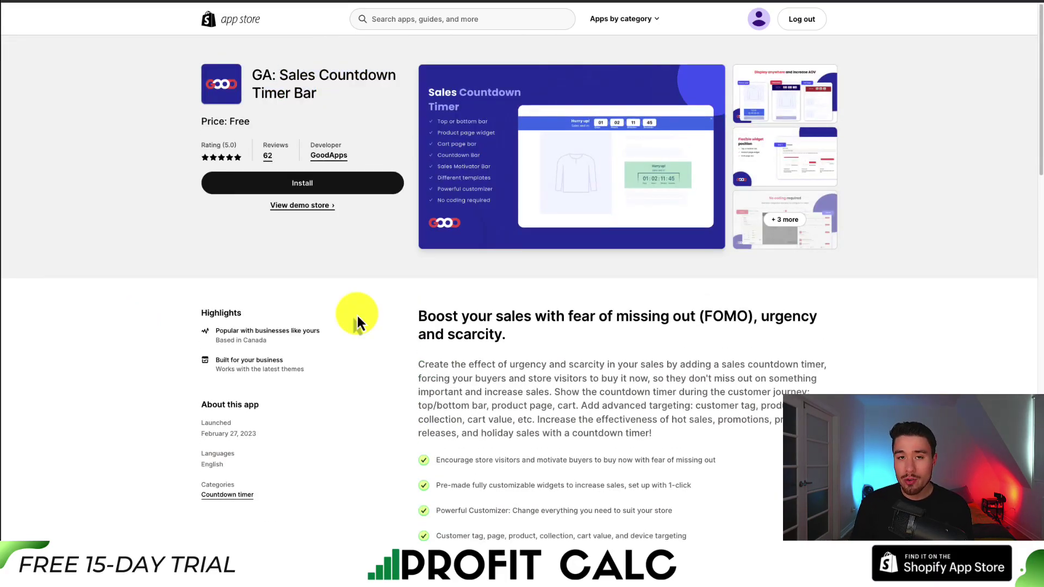
# - Start installing the app from its App Store listing
pyautogui.click(314, 189)
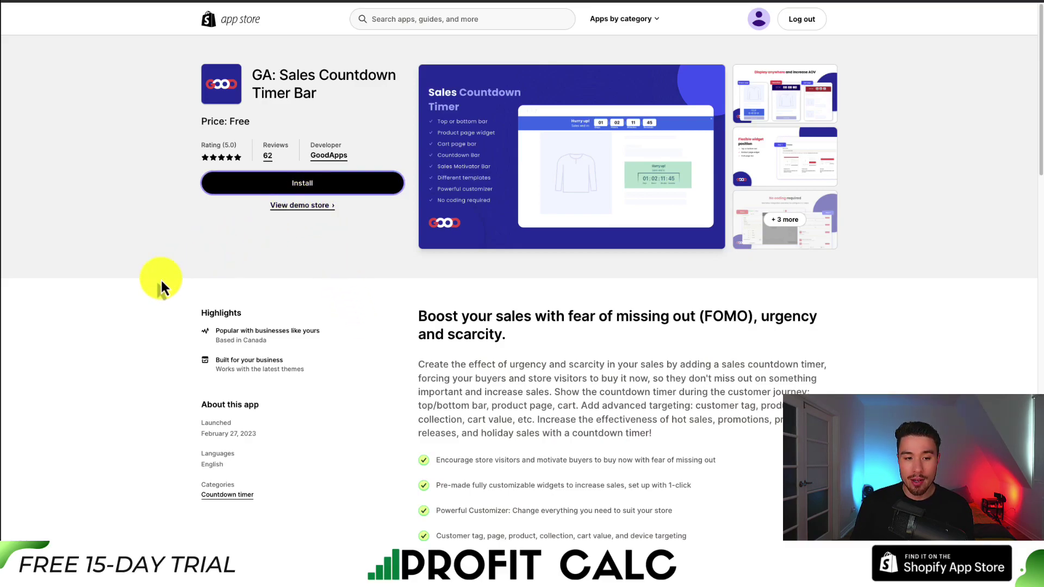
pyautogui.scroll(-3, 161, 279)
pyautogui.scroll(3, 168, 275)
# - Confirm the install, advance to onboarding Step 2 and enable the timer embed in the theme
pyautogui.click(720, 45)
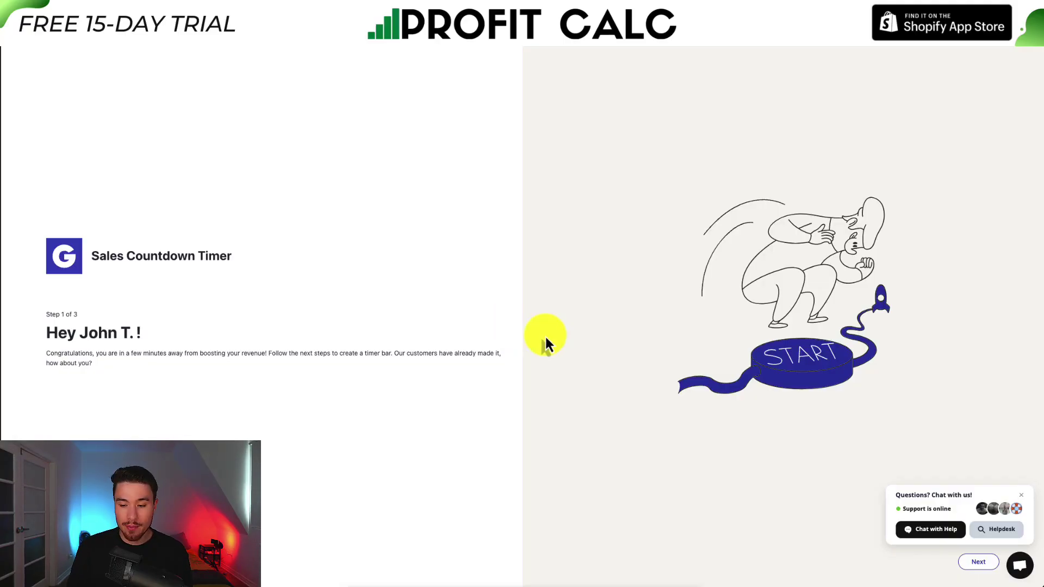
pyautogui.click(1021, 495)
pyautogui.click(979, 562)
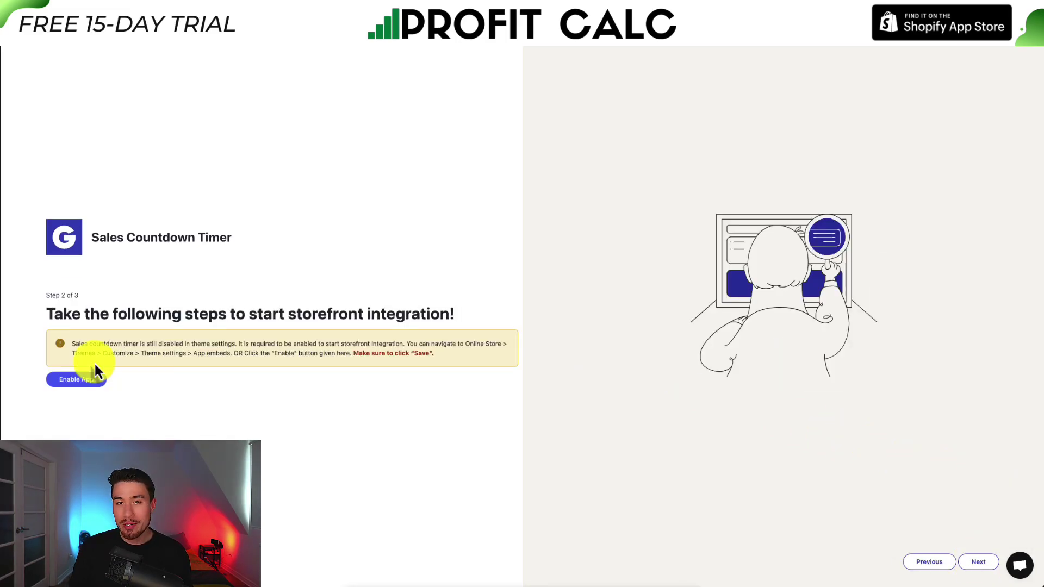
pyautogui.click(86, 379)
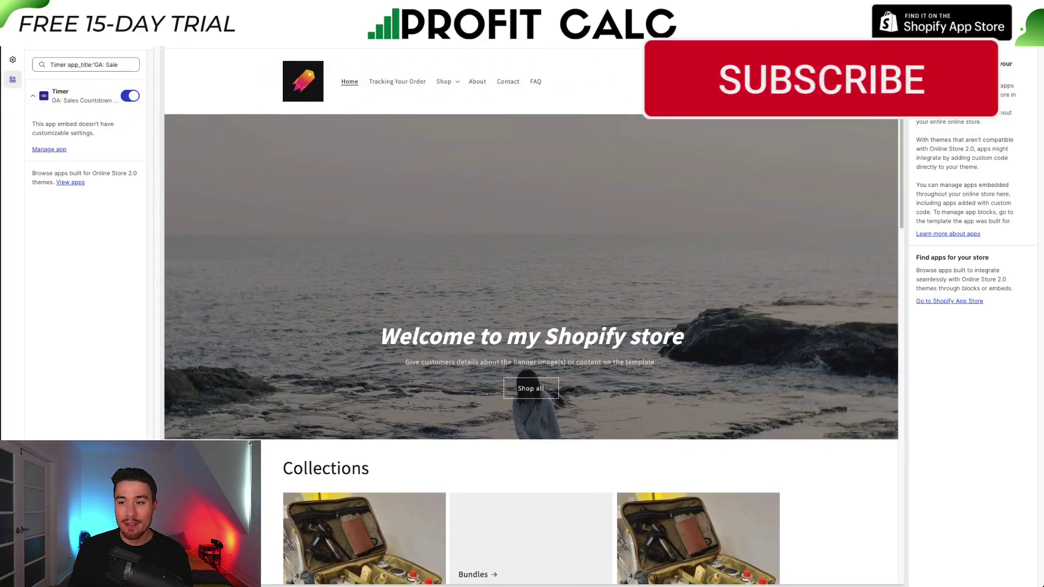
# - Save the theme with the Sales Countdown Timer embed switched on, using Ctrl+S
pyautogui.hotkey('ctrl', 's')
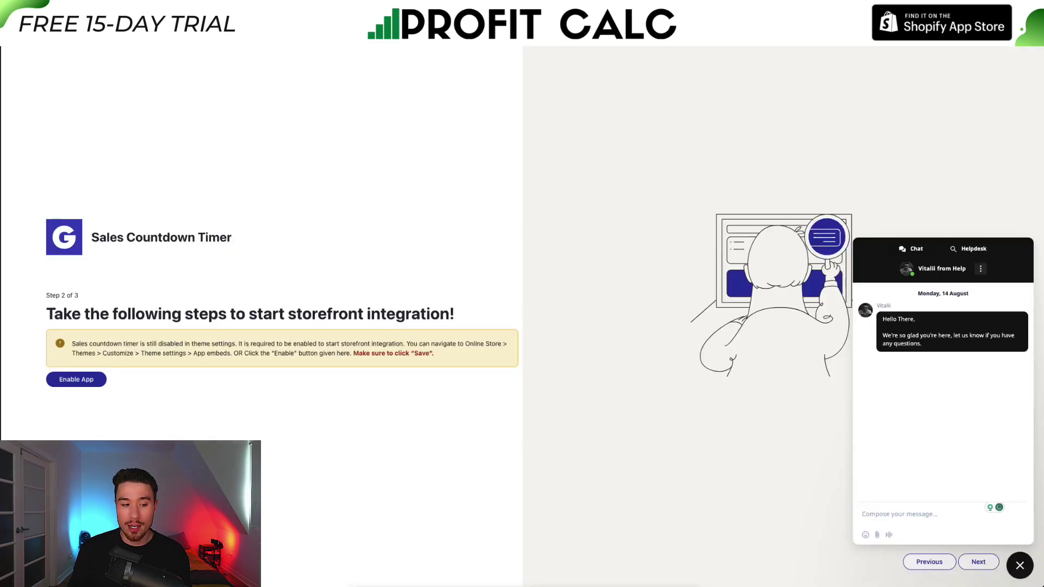
# - Dismiss the chat panel and finish onboarding to start a new timer campaign
pyautogui.click(977, 569)
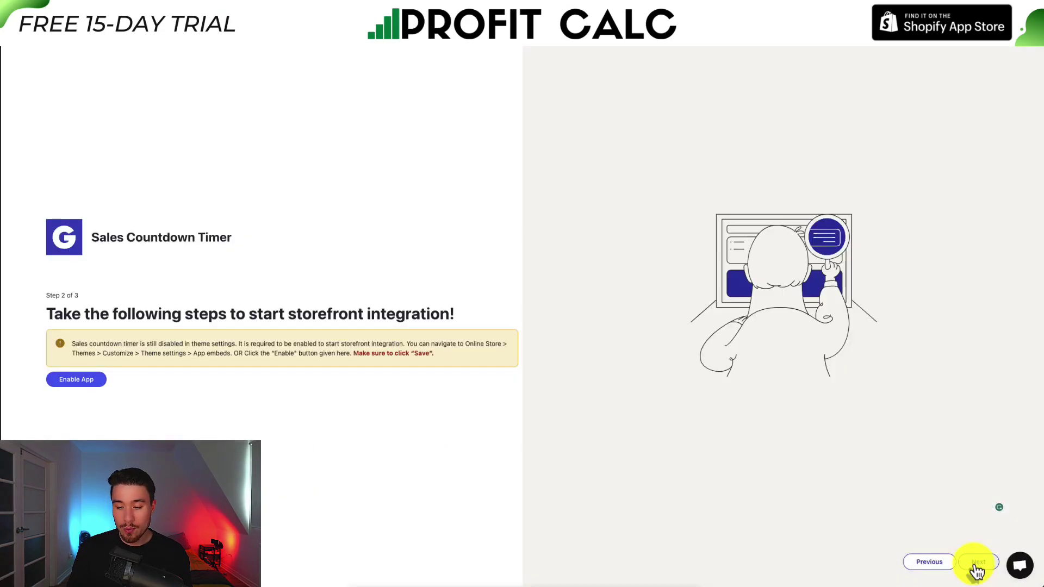
pyautogui.click(977, 565)
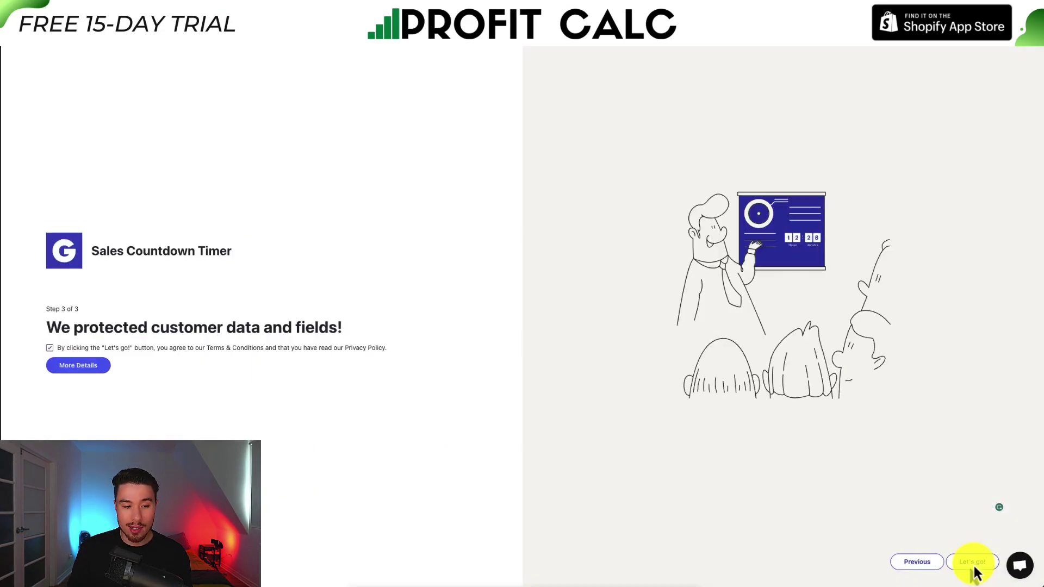
pyautogui.click(977, 565)
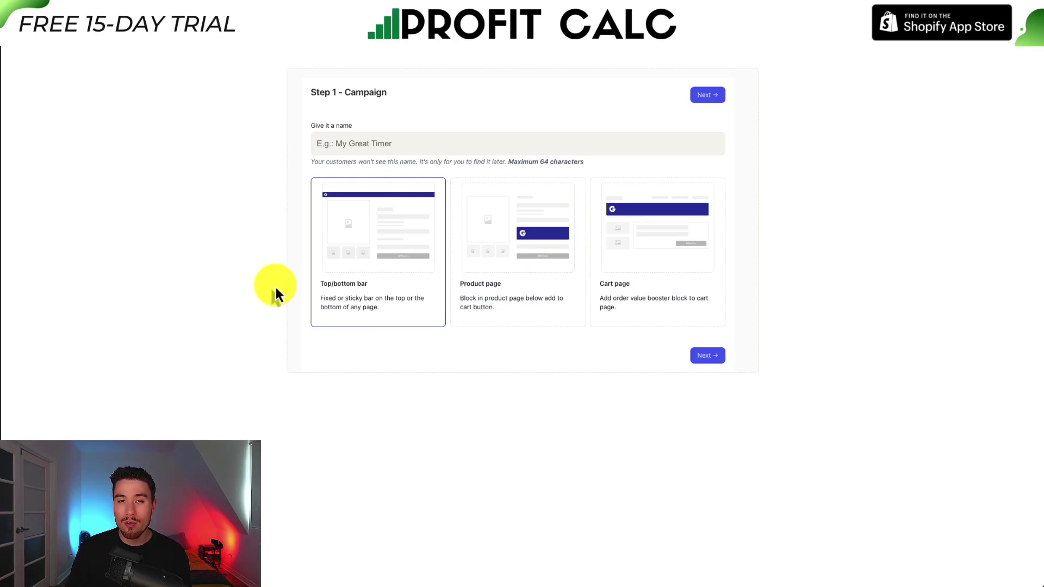
# - Create a top/bottom bar campaign named 'Summer Sale' and continue to its design
pyautogui.click(393, 268)
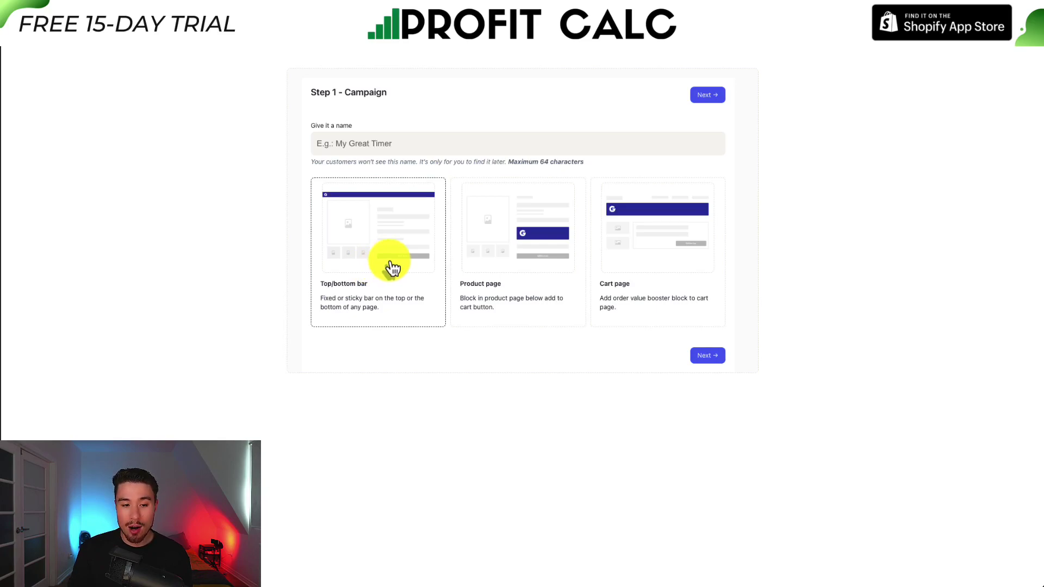
pyautogui.click(708, 358)
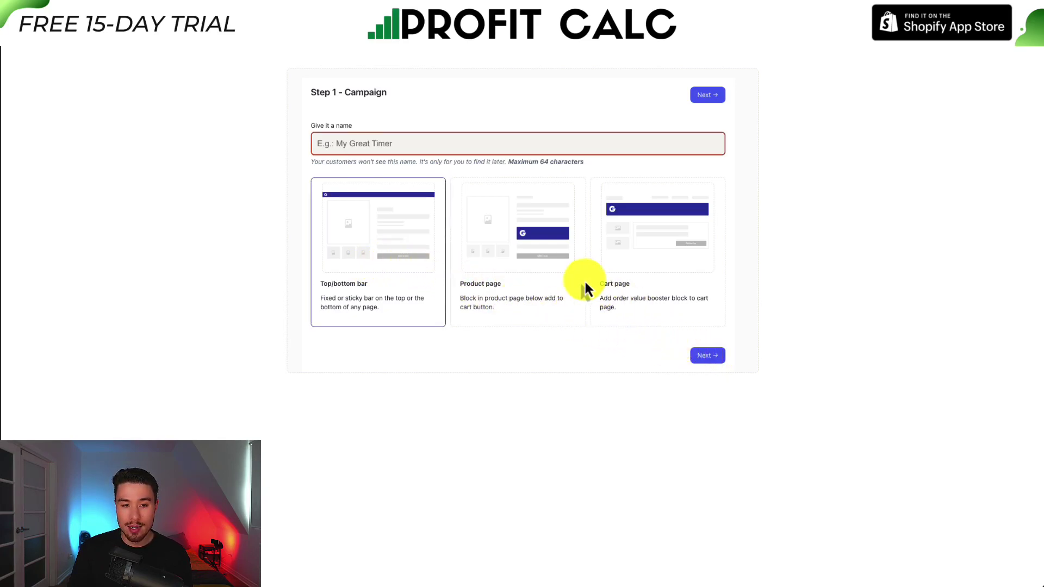
pyautogui.click(368, 143)
pyautogui.write('Summer Sale')
pyautogui.click(708, 355)
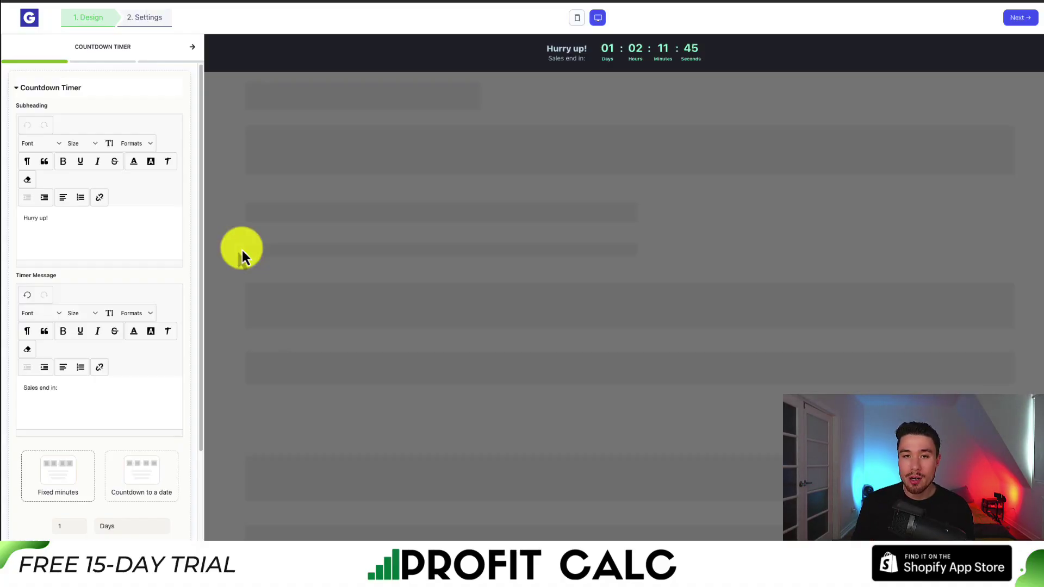
# - Switch the timer to count down to a date, from 2023-08-14 to 2023-08-18
pyautogui.click(100, 225)
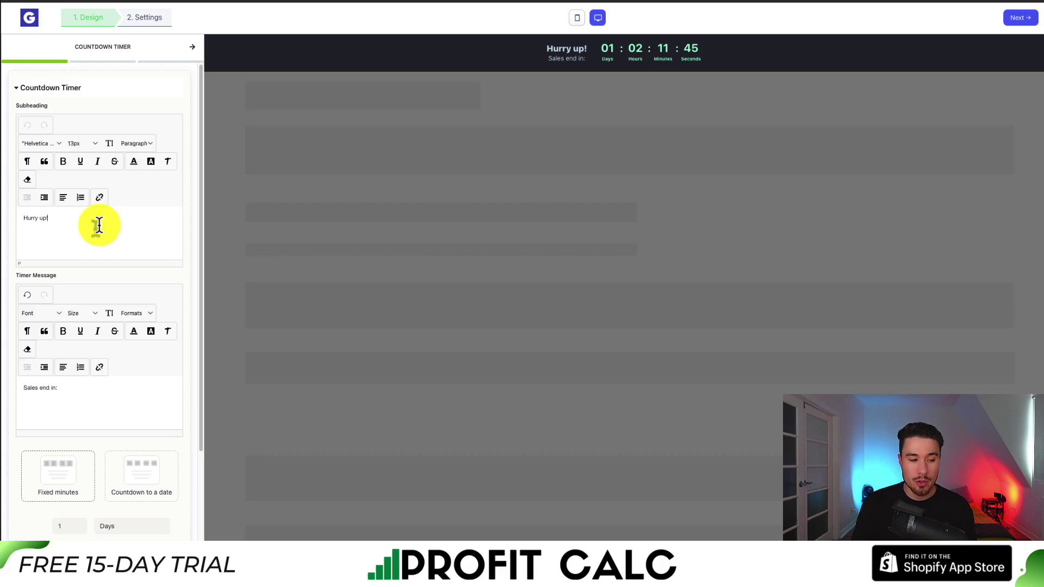
pyautogui.moveTo(64, 389); pyautogui.dragTo(19, 390)
pyautogui.scroll(-2, 28, 392)
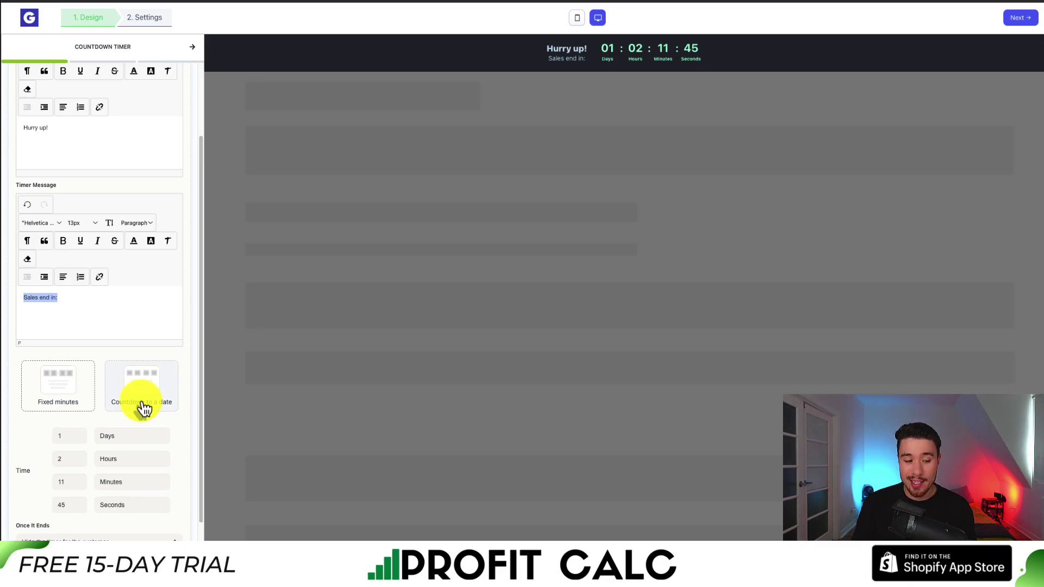
pyautogui.click(144, 409)
pyautogui.click(93, 368)
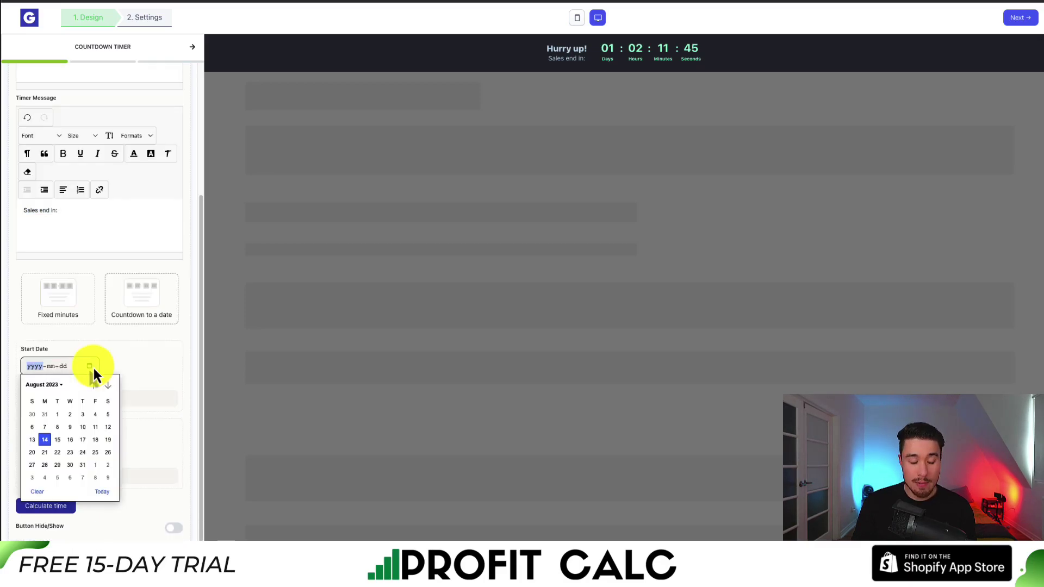
pyautogui.click(94, 453)
pyautogui.click(28, 398)
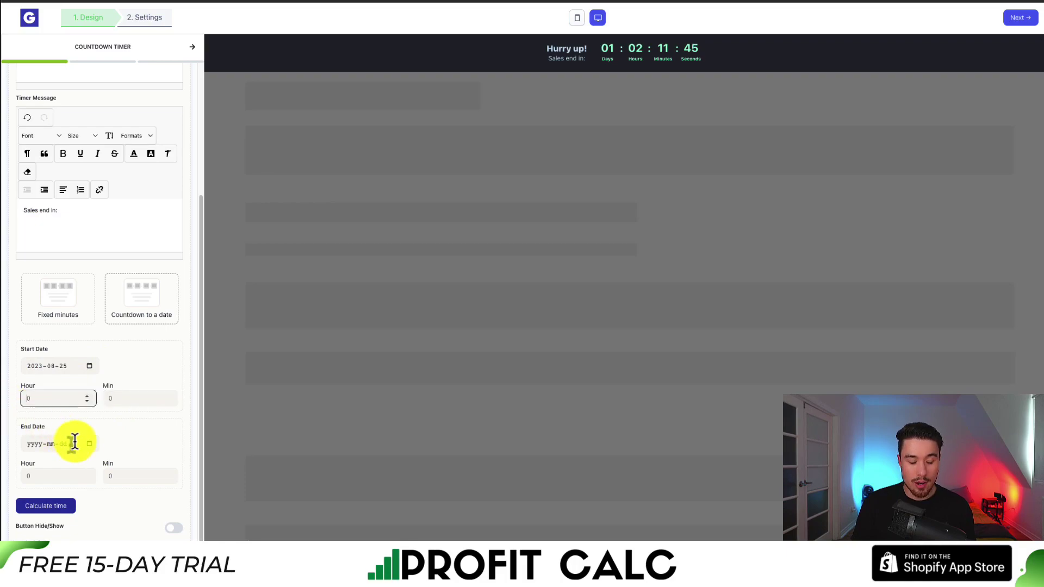
pyautogui.click(95, 451)
pyautogui.click(93, 508)
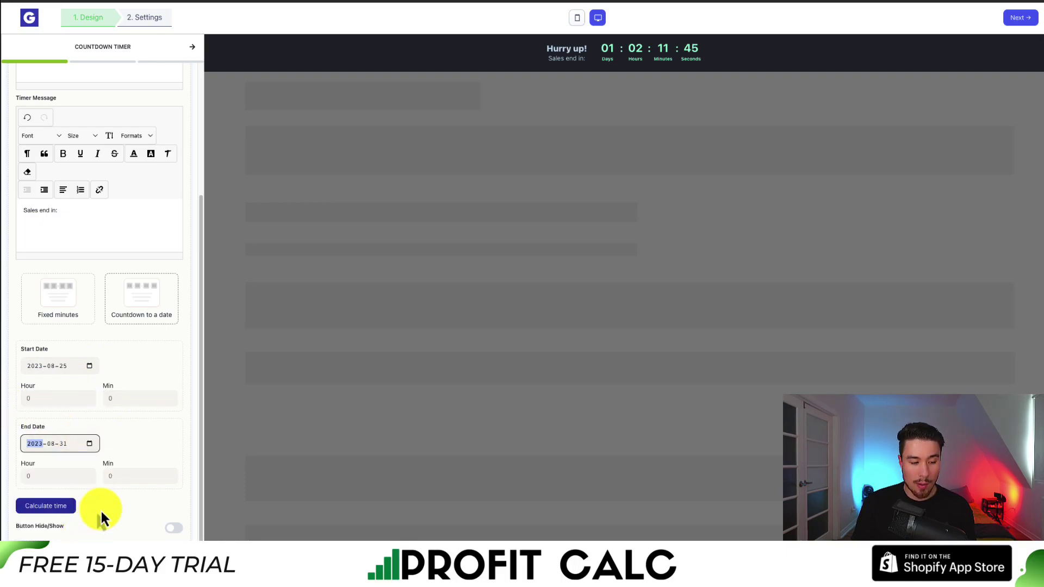
pyautogui.click(94, 367)
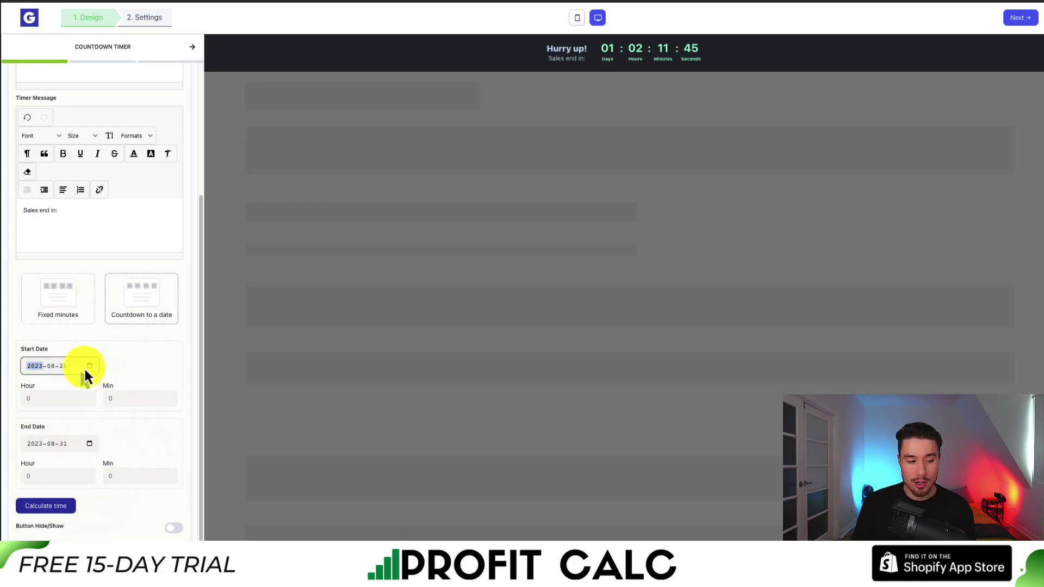
pyautogui.click(86, 367)
pyautogui.click(43, 444)
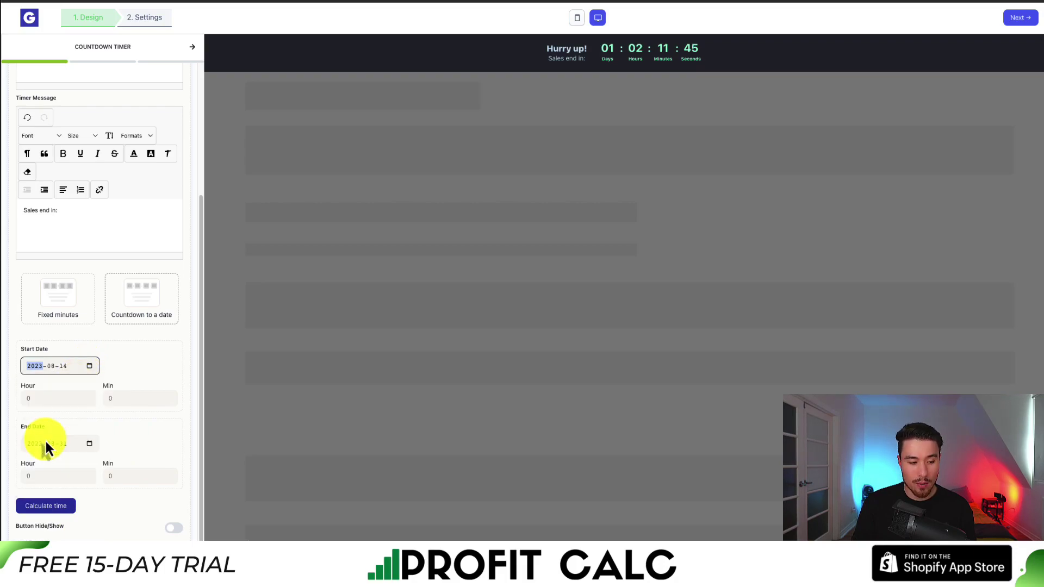
pyautogui.click(88, 444)
pyautogui.click(93, 520)
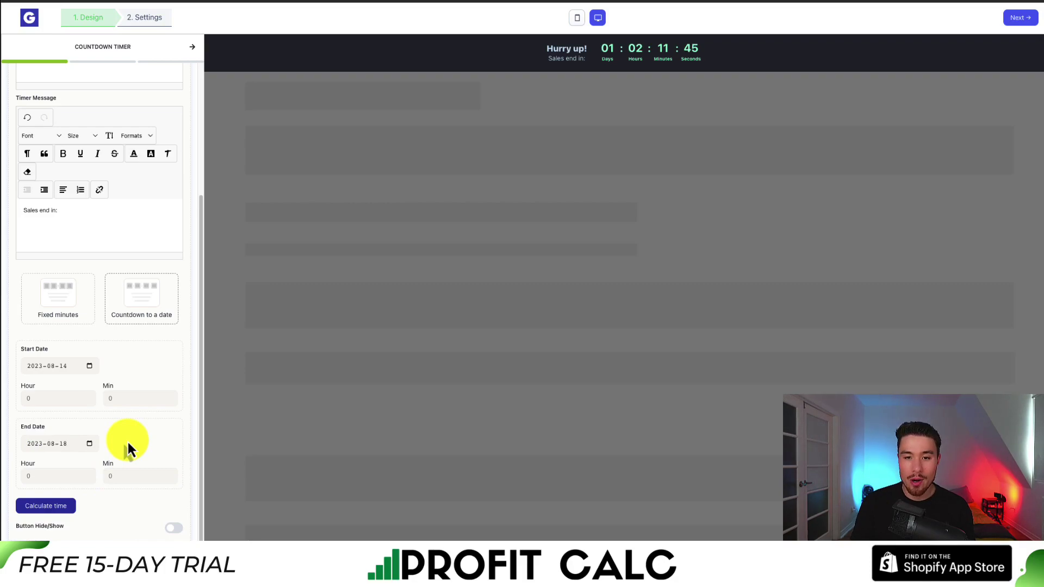
pyautogui.click(49, 506)
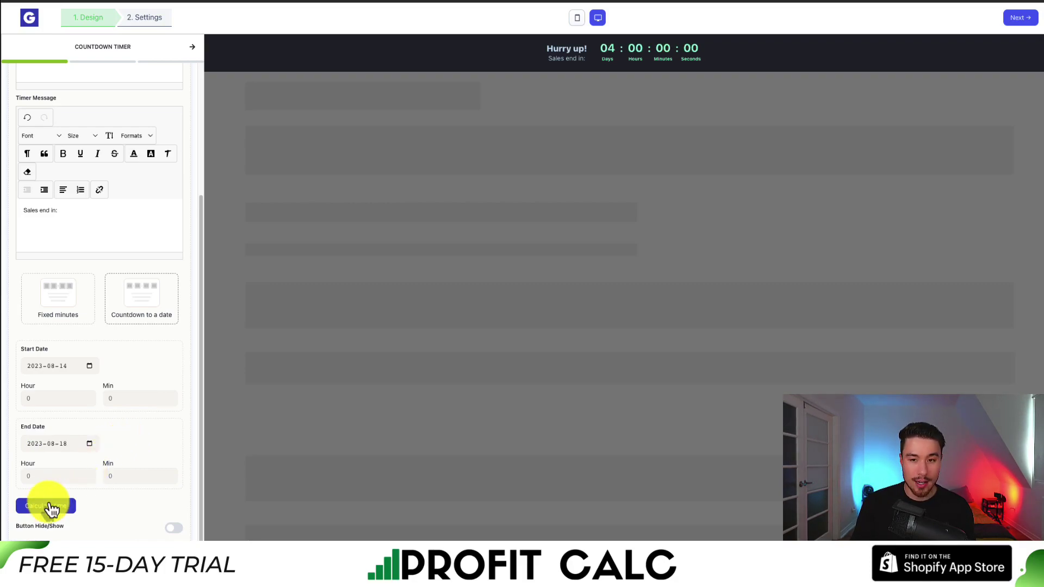
# - Set the start time to 14:22 and recalculate, giving a 03:09:38:00 countdown
pyautogui.click(47, 400)
pyautogui.write('14')
pyautogui.click(138, 401)
pyautogui.write('22')
pyautogui.click(68, 499)
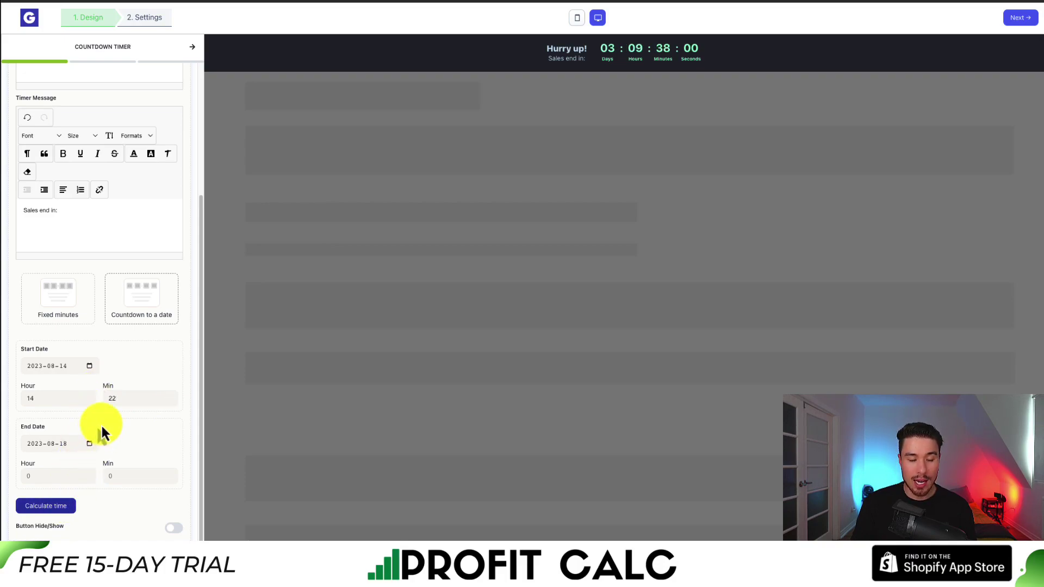
# - Review the countdown digits and the 'Sales end in:' message in the preview
pyautogui.moveTo(607, 48); pyautogui.dragTo(691, 49)
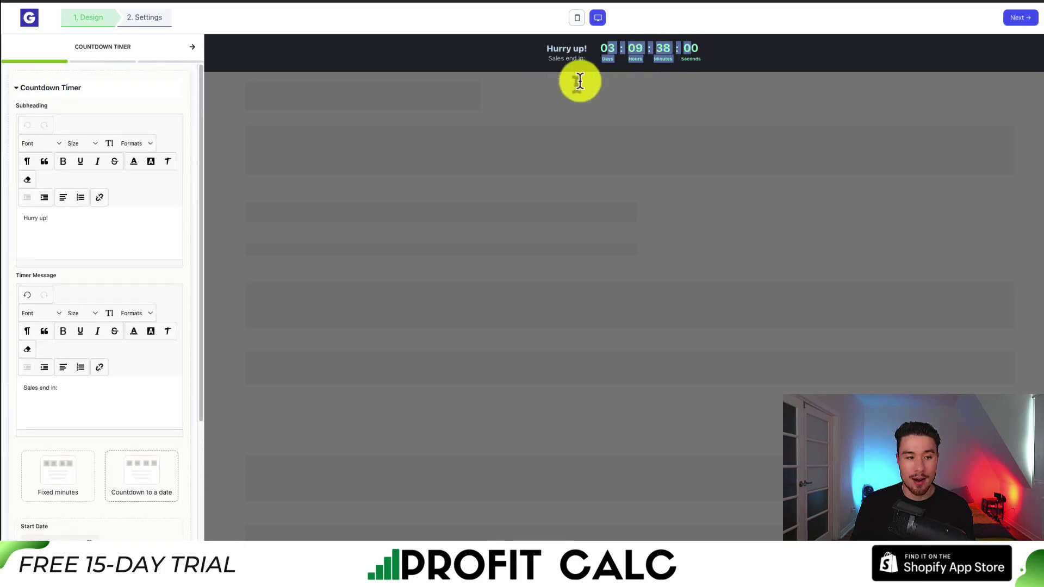
pyautogui.click(71, 396)
pyautogui.scroll(-3, 72, 397)
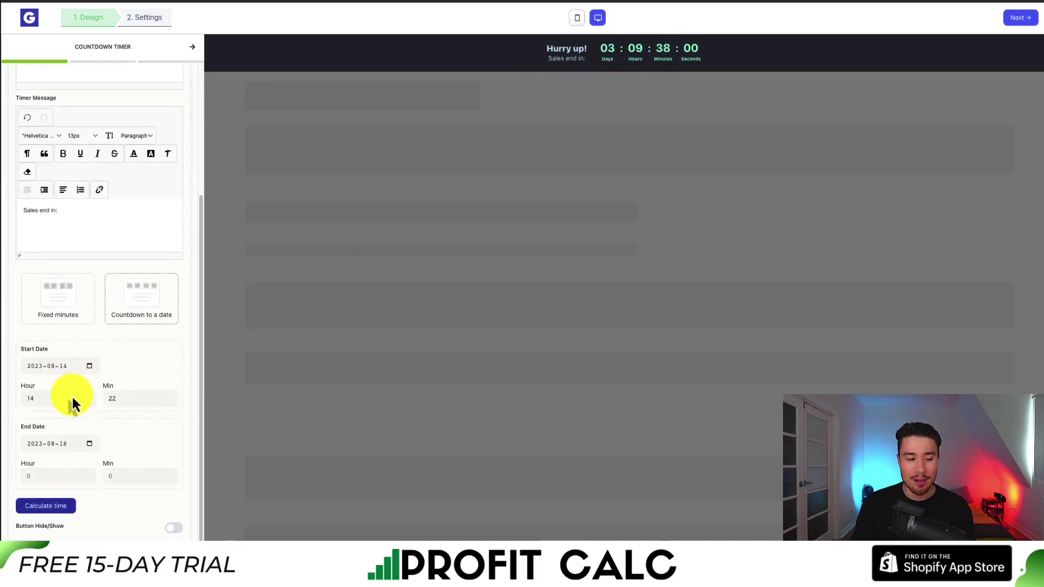
pyautogui.scroll(3, 74, 400)
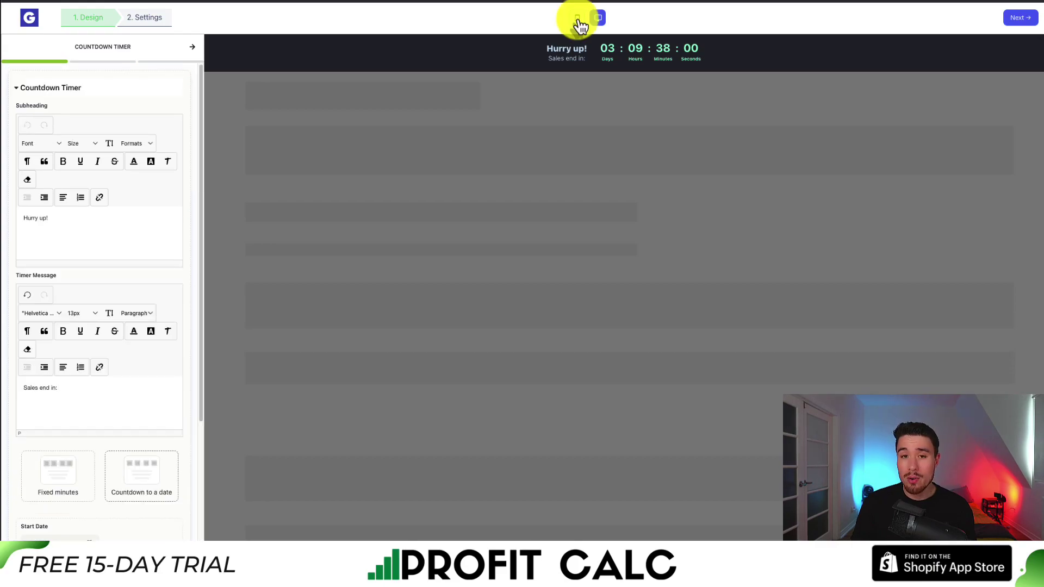
# - Compare phone and desktop previews, leave it on desktop, and proceed to the Design panel
pyautogui.click(578, 18)
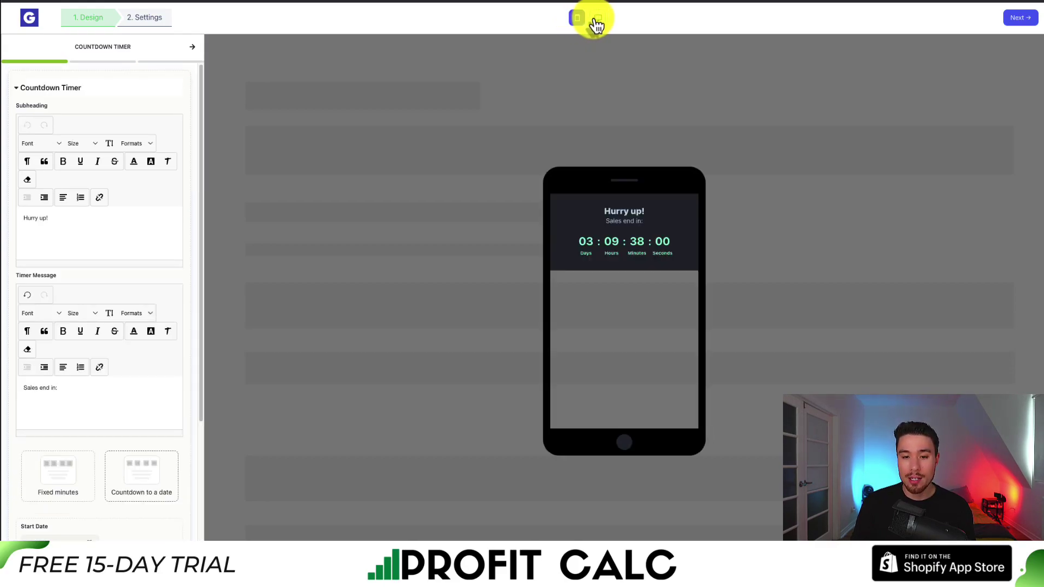
pyautogui.click(597, 17)
pyautogui.click(578, 18)
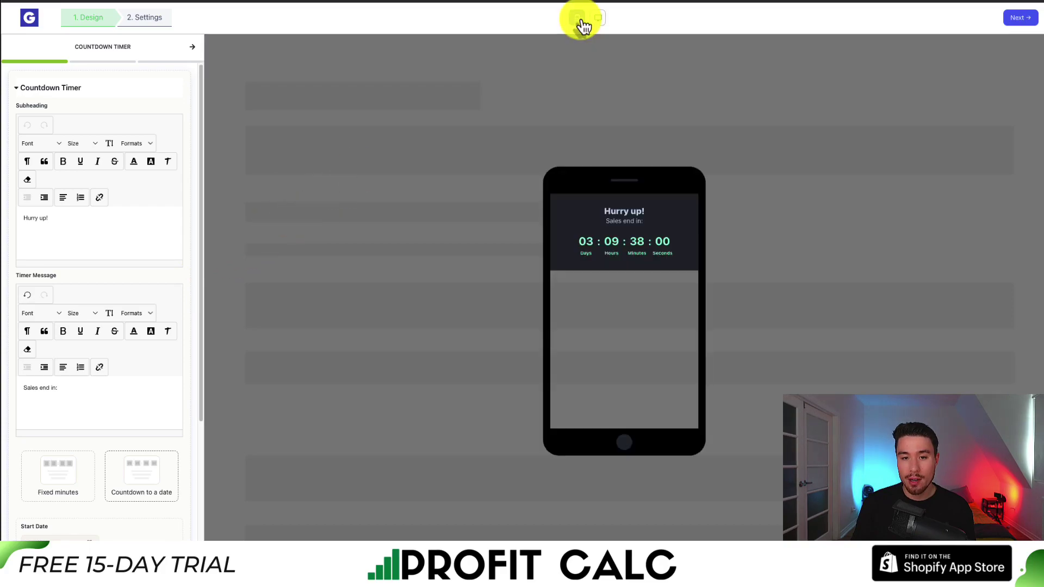
pyautogui.click(599, 20)
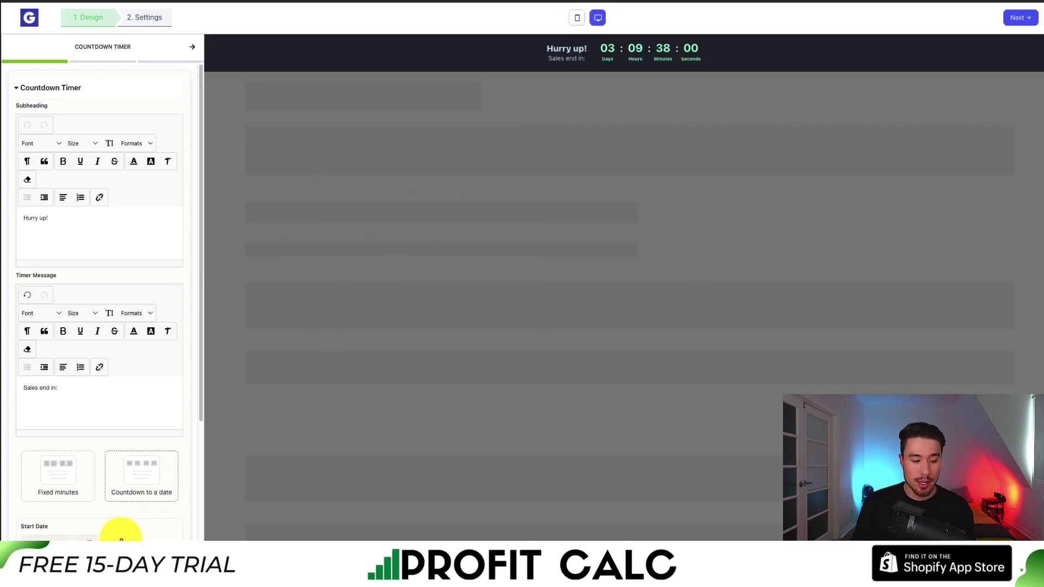
pyautogui.click(129, 547)
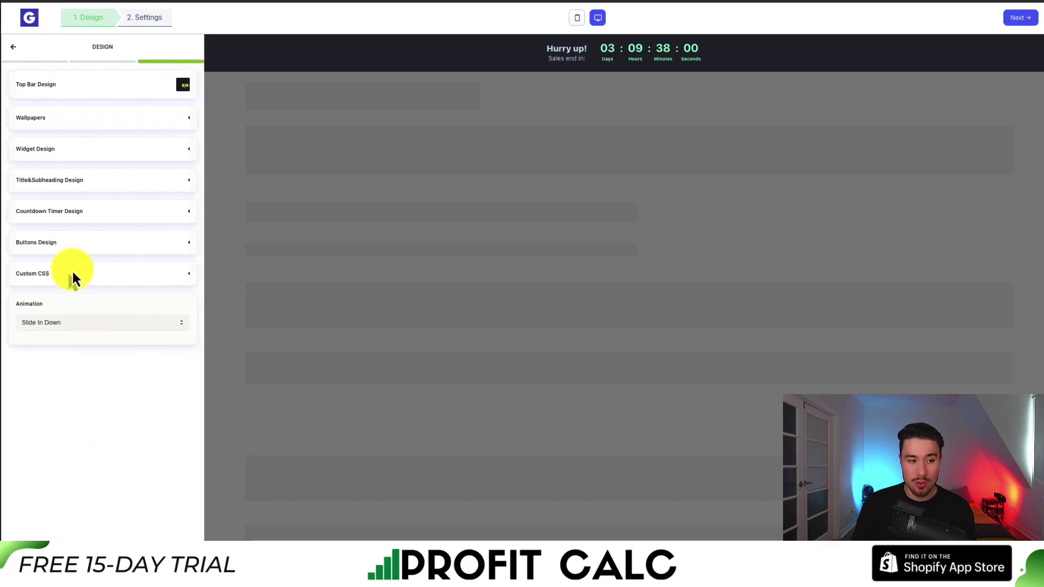
# - Try several Top Bar Design templates and settle on the black bar with yellow digits
pyautogui.click(48, 91)
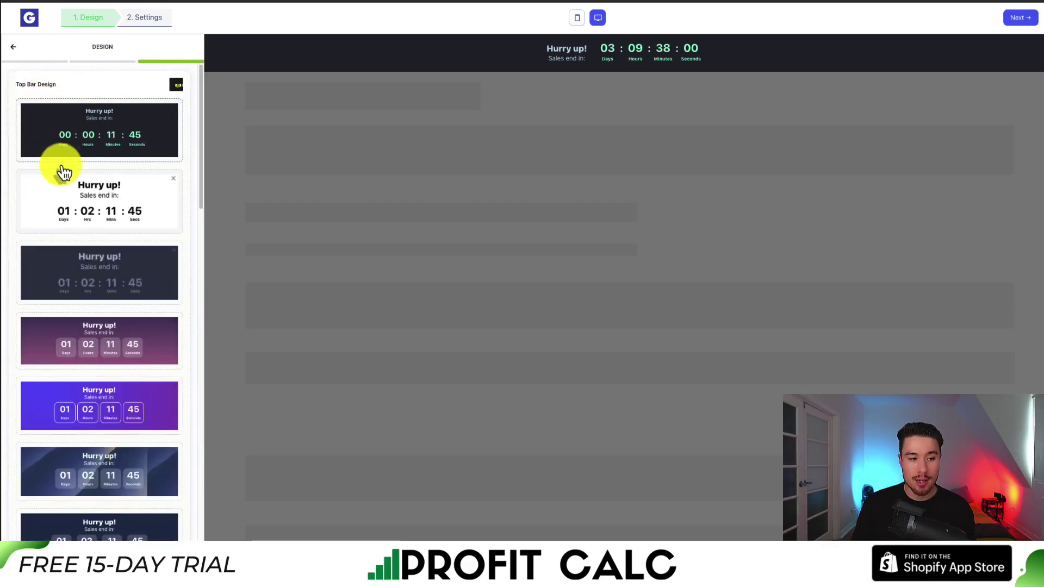
pyautogui.click(73, 214)
pyautogui.click(107, 286)
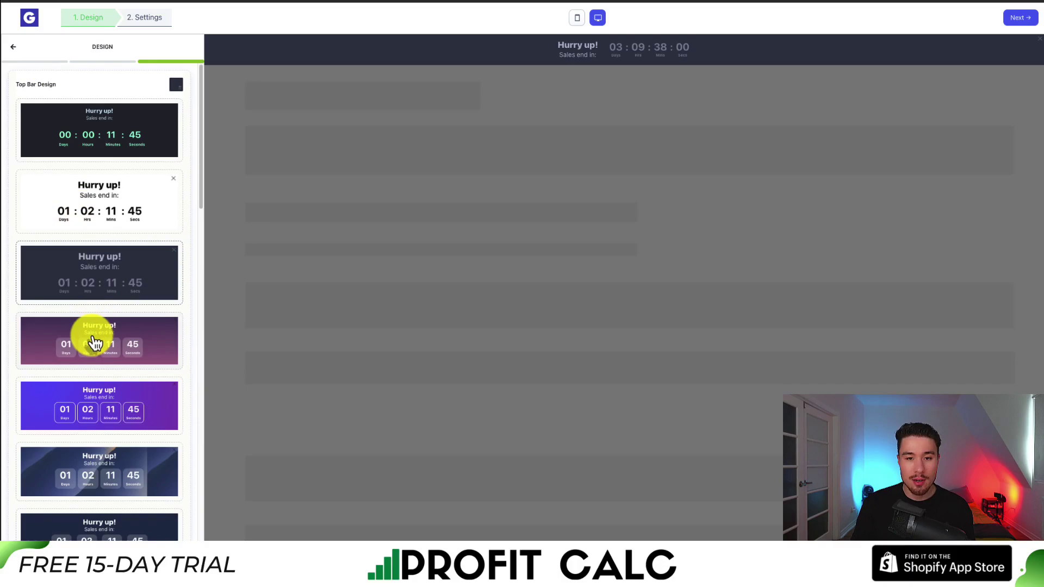
pyautogui.click(99, 218)
pyautogui.scroll(-2, 98, 218)
pyautogui.scroll(-3, 99, 219)
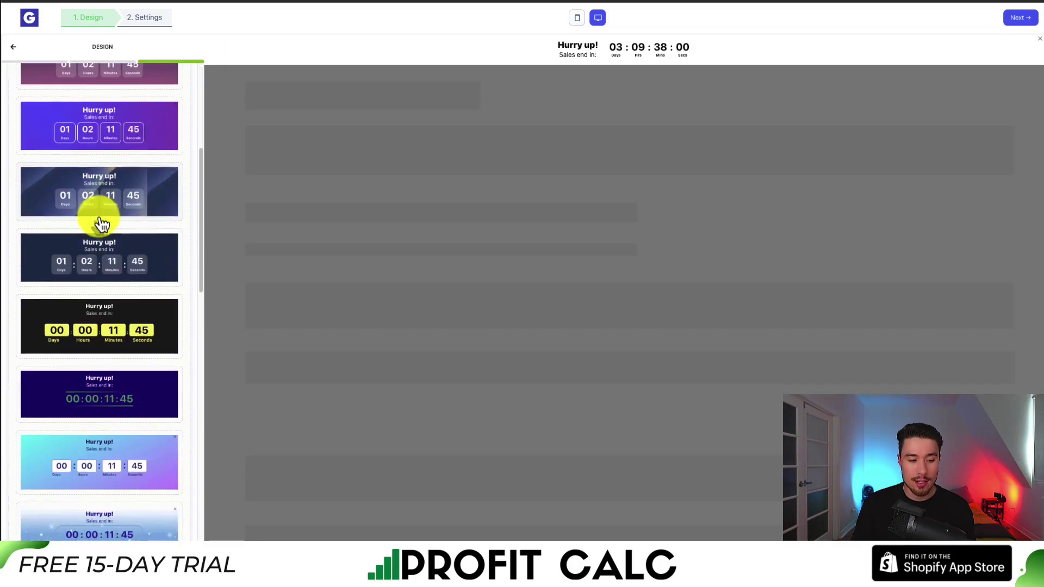
pyautogui.click(113, 324)
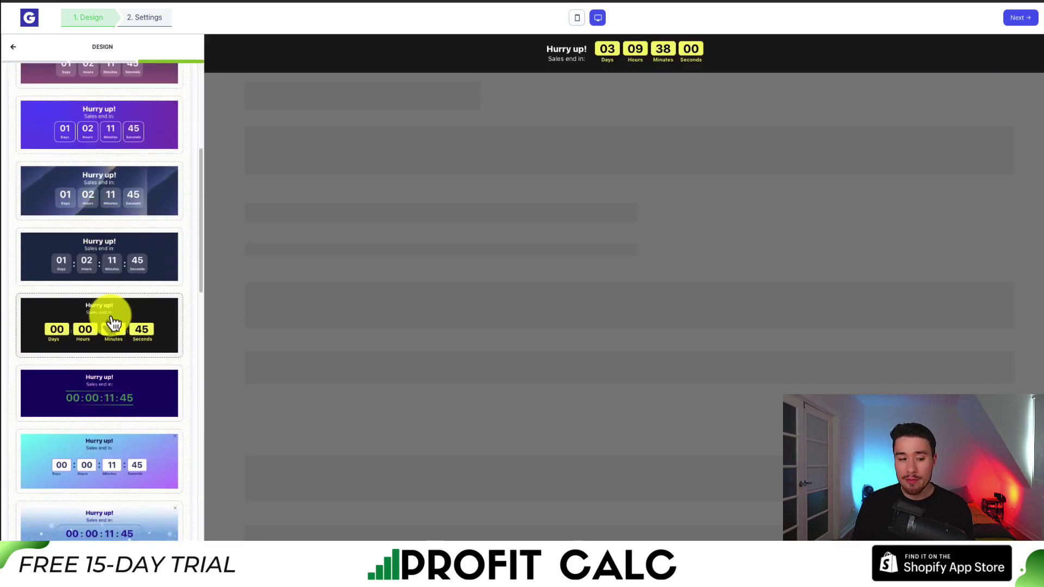
pyautogui.scroll(-2, 110, 319)
pyautogui.click(116, 410)
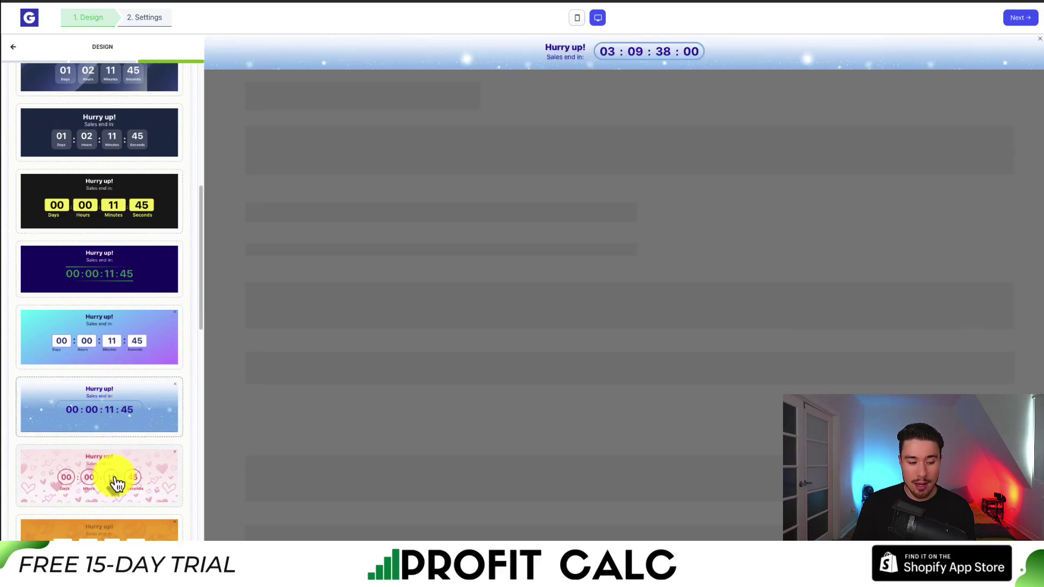
pyautogui.click(118, 483)
pyautogui.scroll(3, 106, 381)
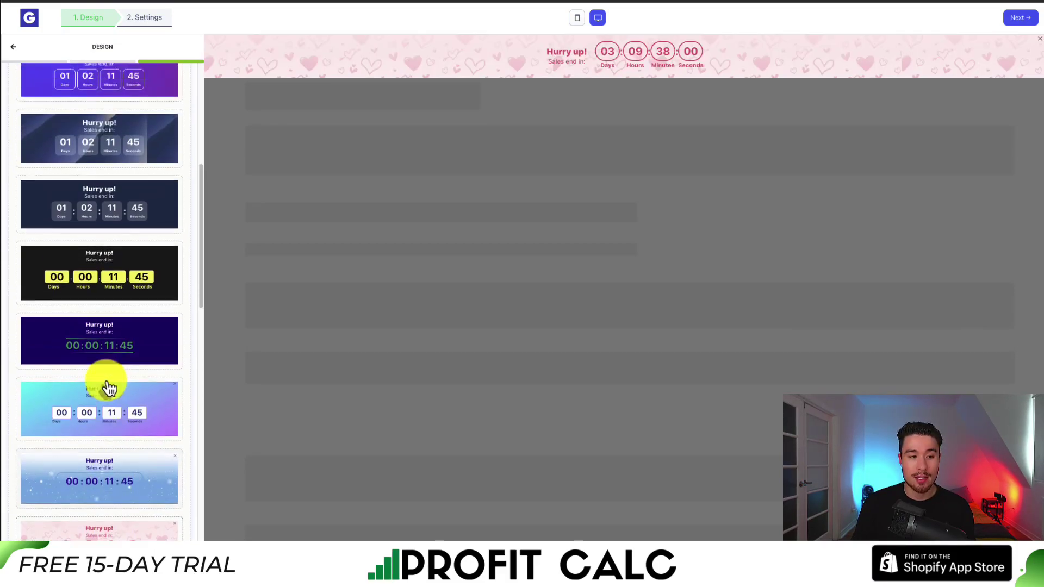
pyautogui.click(107, 356)
pyautogui.scroll(5, 103, 351)
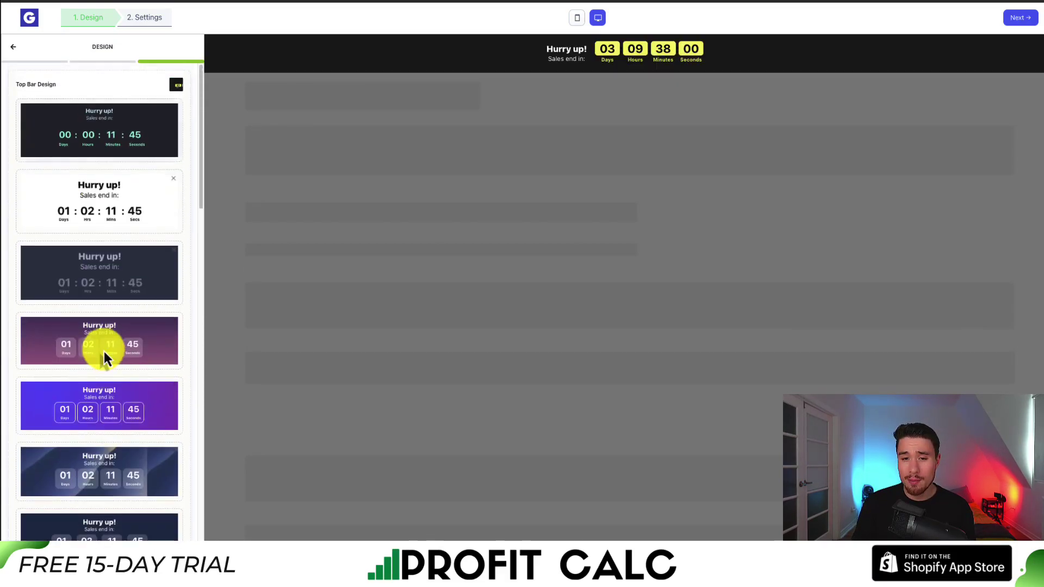
pyautogui.click(13, 49)
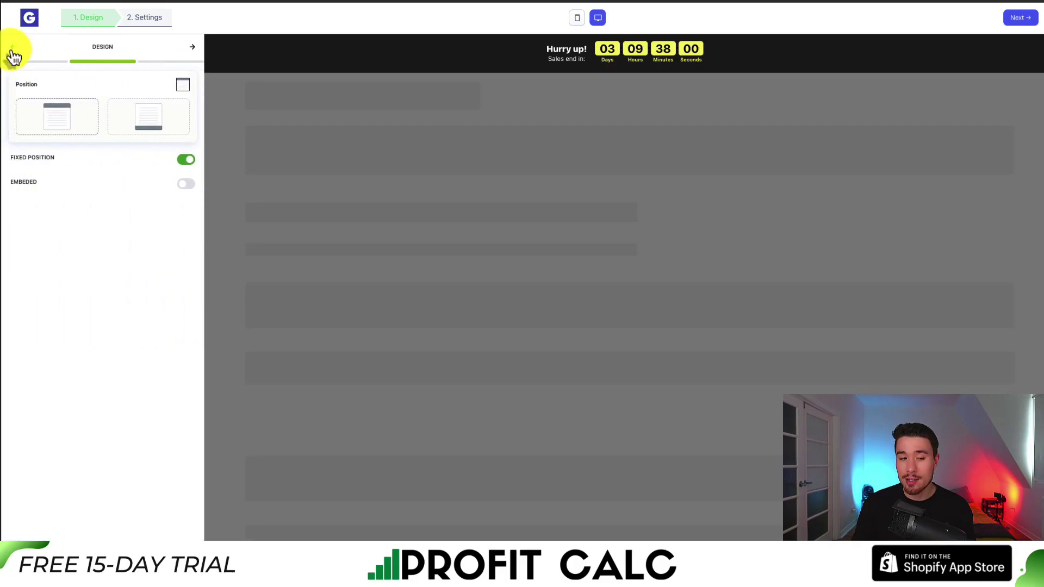
# - Keep the bar's wallpaper plain after trying a patterned one
pyautogui.click(12, 51)
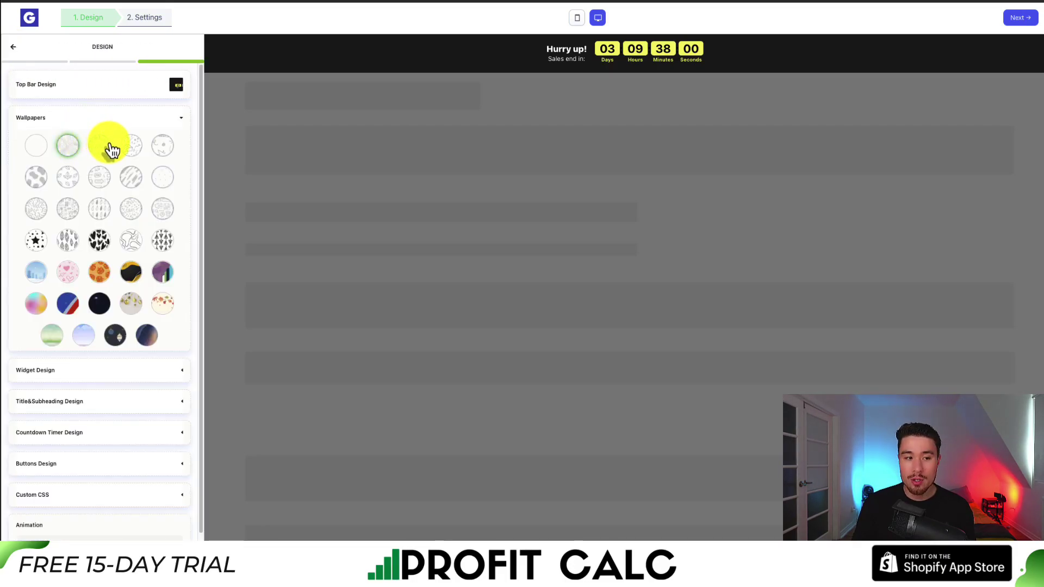
pyautogui.click(104, 148)
pyautogui.click(38, 147)
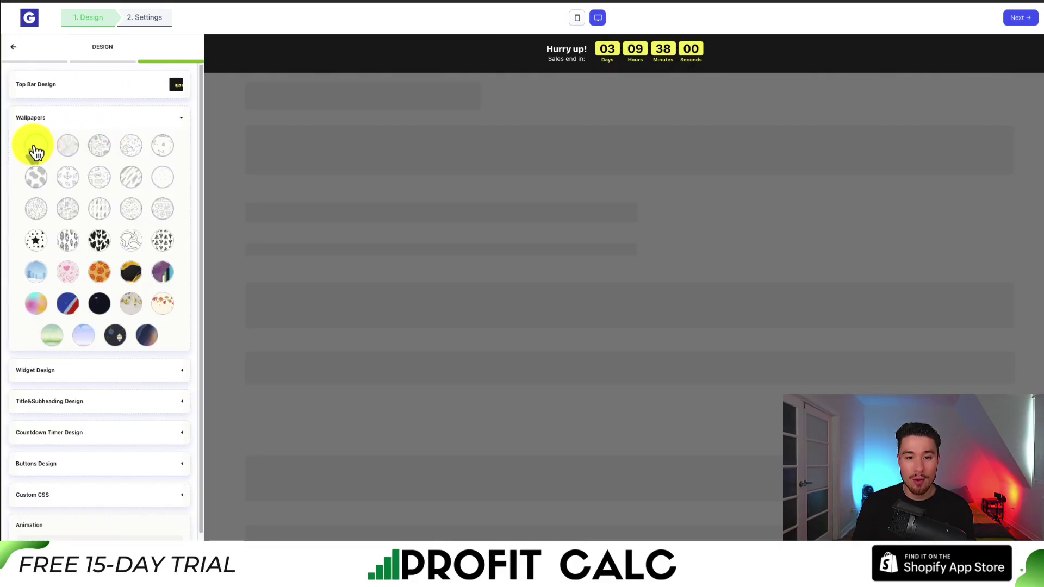
pyautogui.click(109, 119)
# - Inspect the Widget, Title&Subheading and Countdown Timer Design settings, leaving them unchanged
pyautogui.click(76, 149)
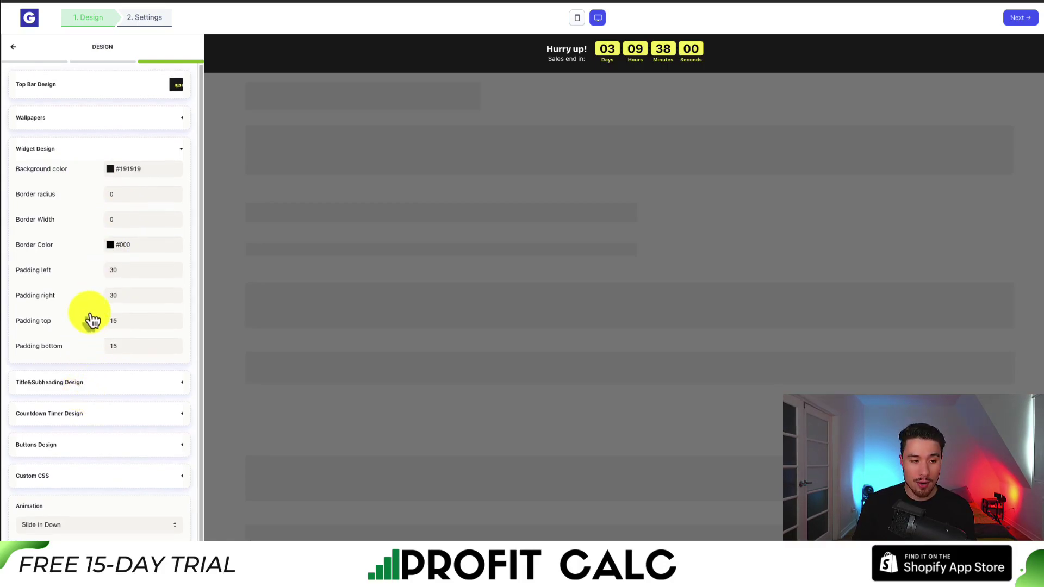
pyautogui.click(76, 148)
pyautogui.click(71, 187)
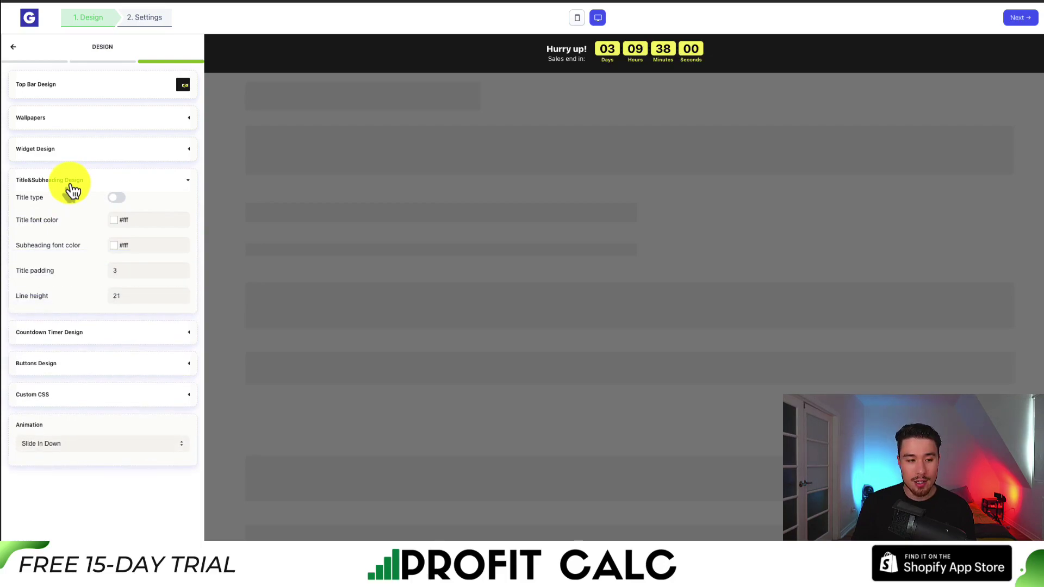
pyautogui.click(69, 183)
pyautogui.click(83, 213)
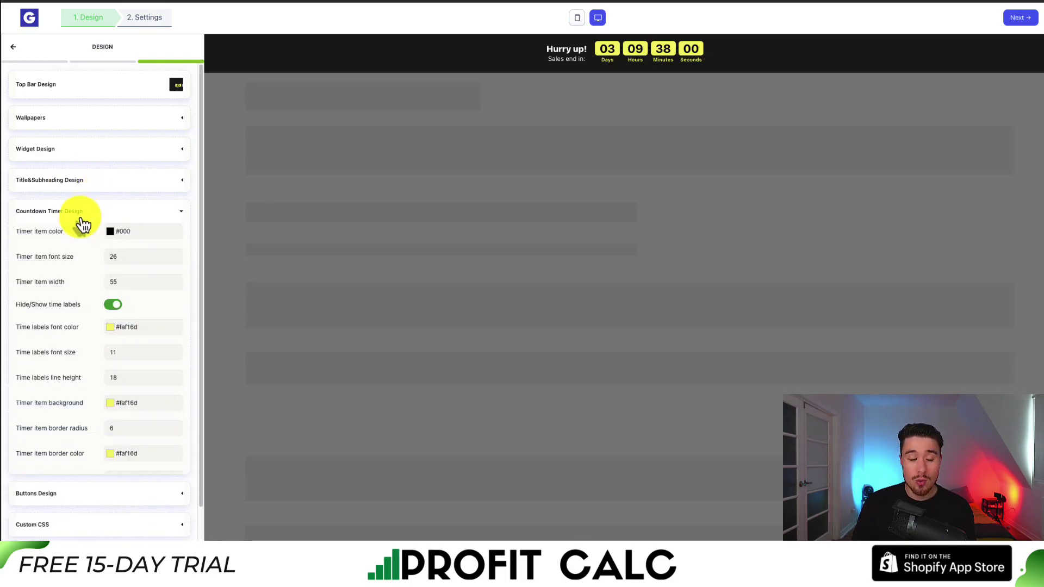
pyautogui.click(85, 215)
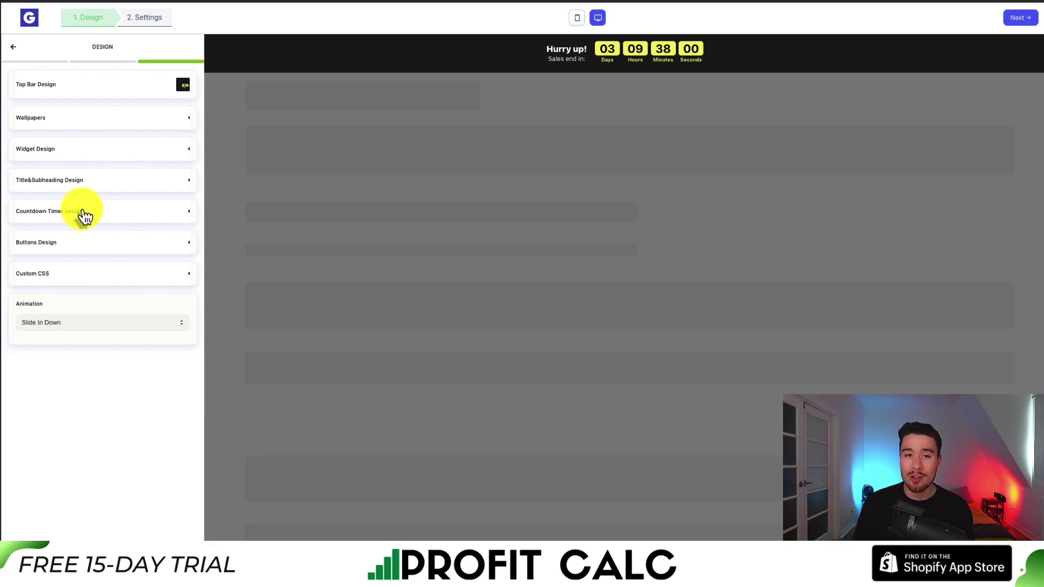
# - Keep the Slide In Down animation and save the Summer Sale bar to publish it
pyautogui.click(76, 323)
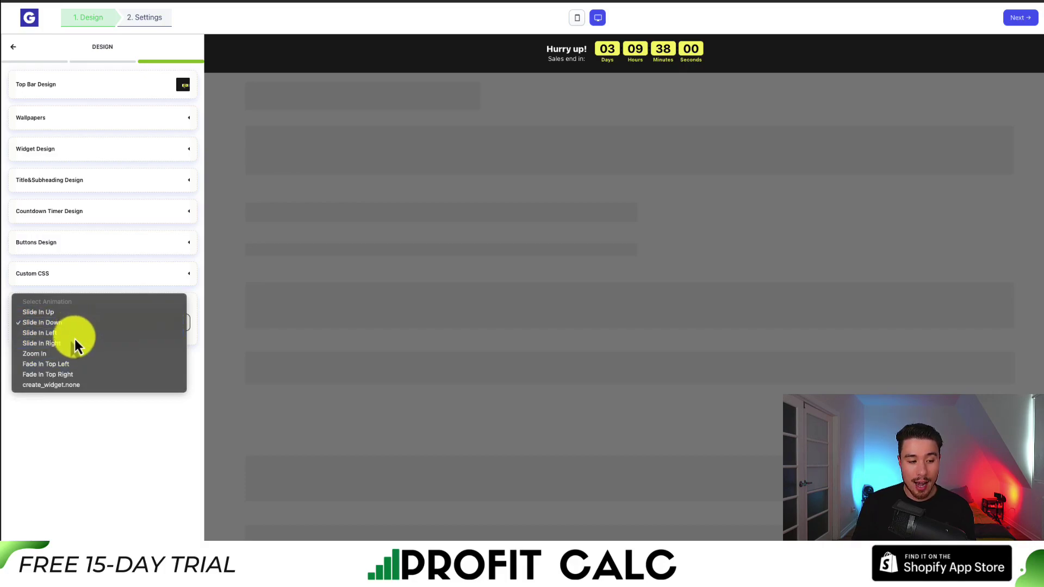
pyautogui.click(58, 426)
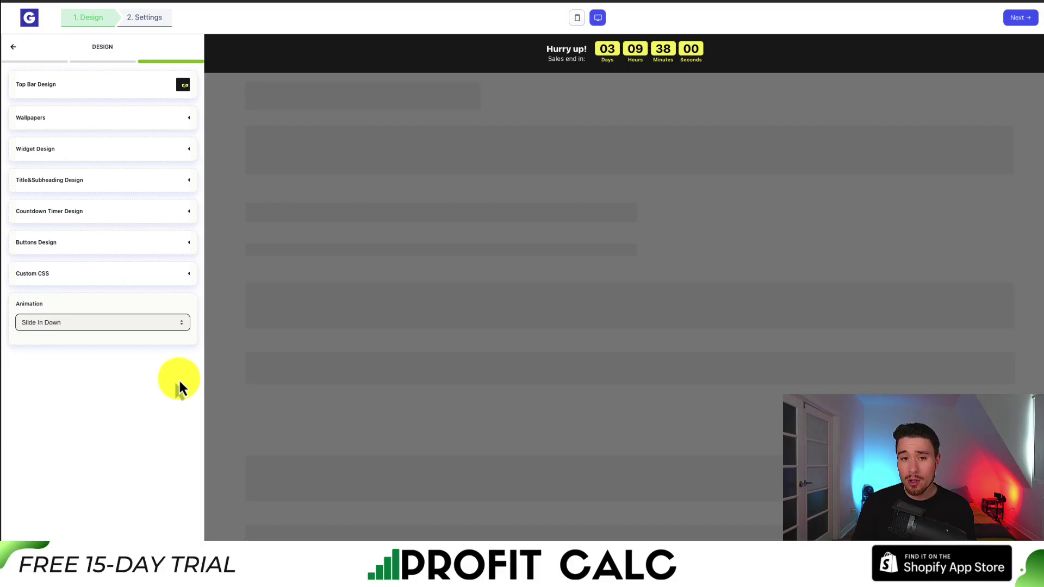
pyautogui.click(1025, 19)
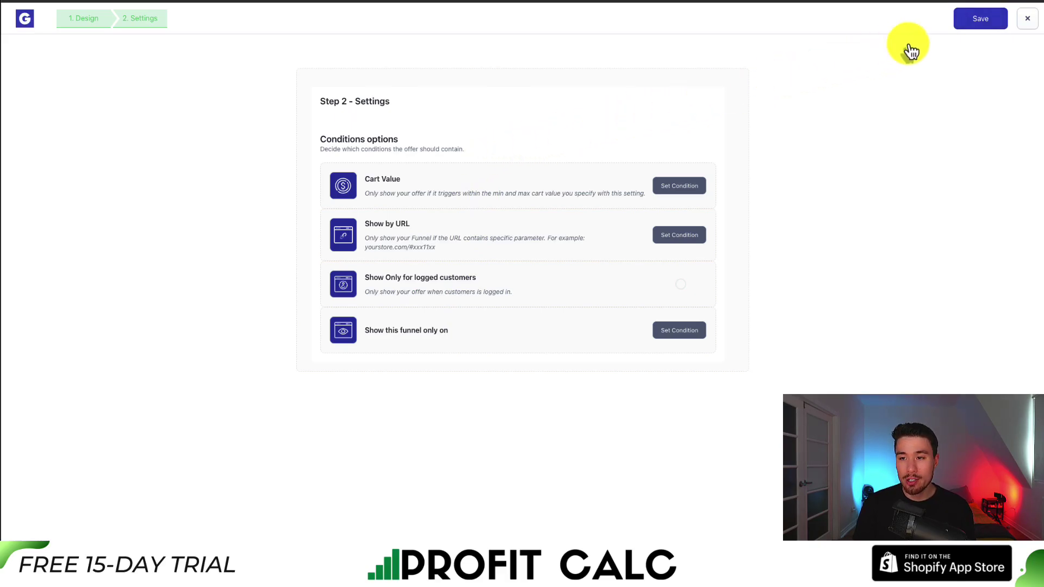
pyautogui.click(979, 19)
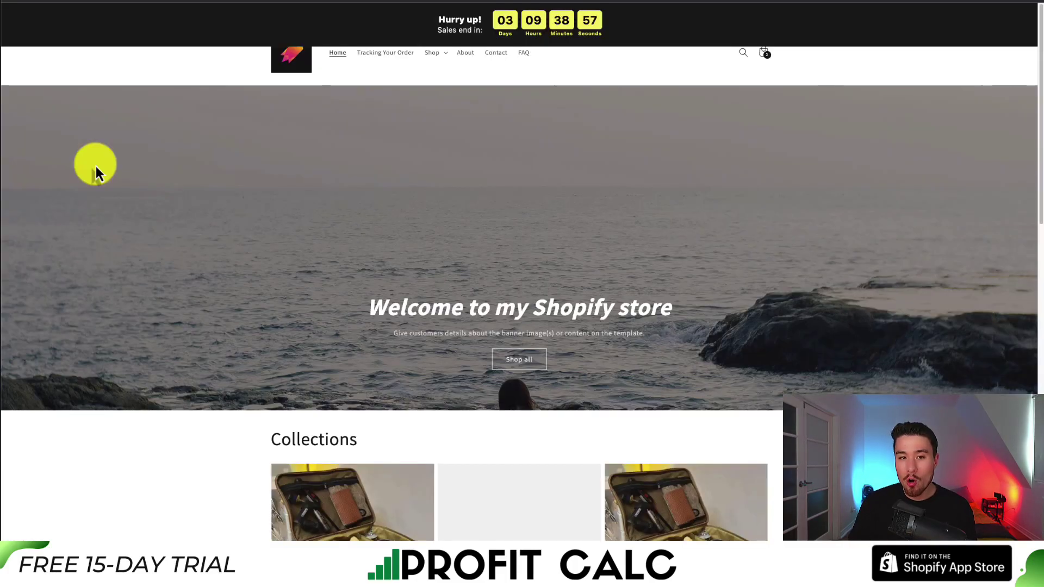
pyautogui.scroll(-5, 96, 165)
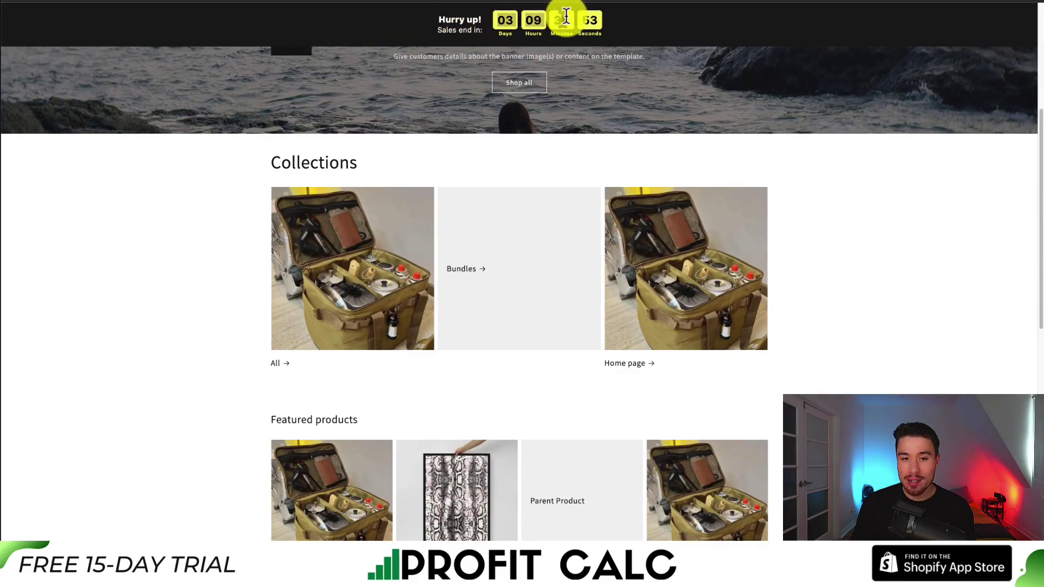
pyautogui.scroll(-1, 615, 66)
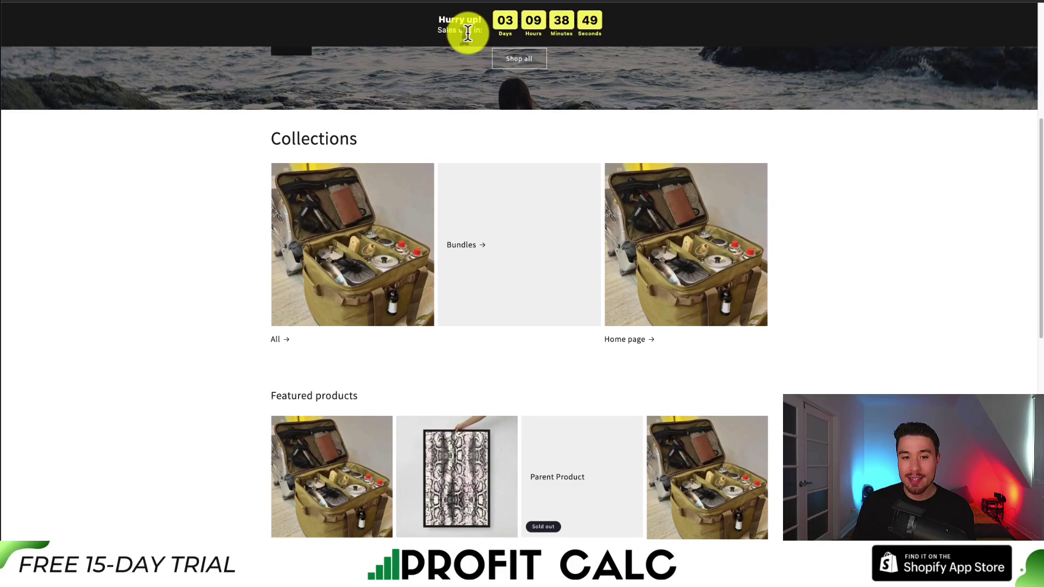
pyautogui.scroll(-1, 381, 163)
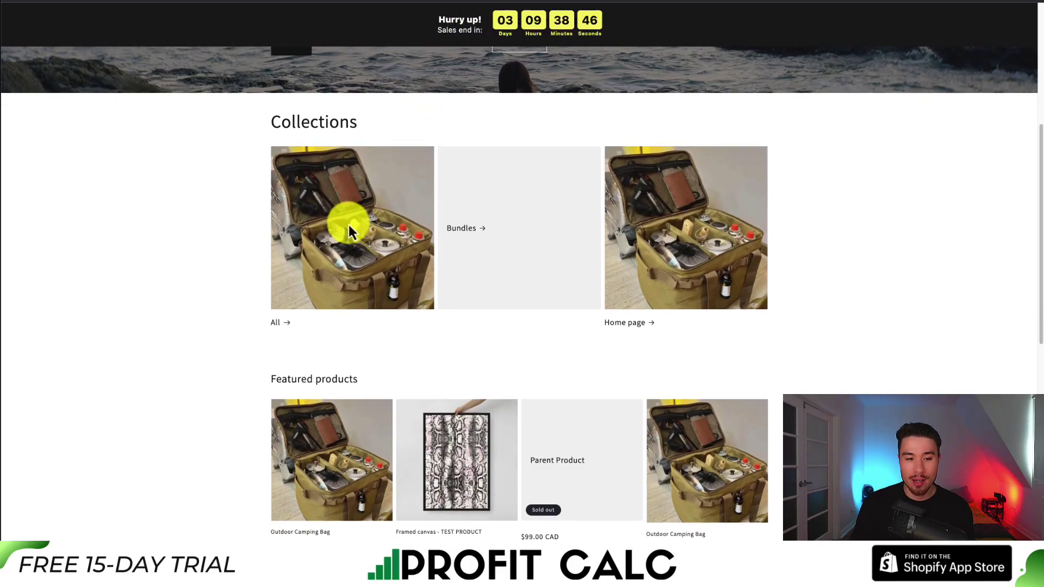
pyautogui.click(348, 224)
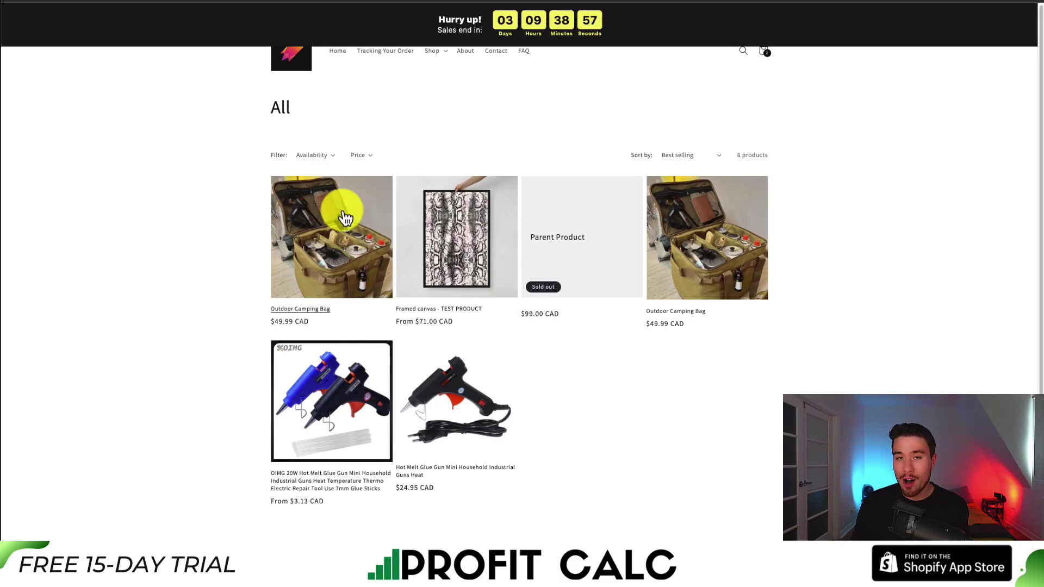
pyautogui.click(324, 272)
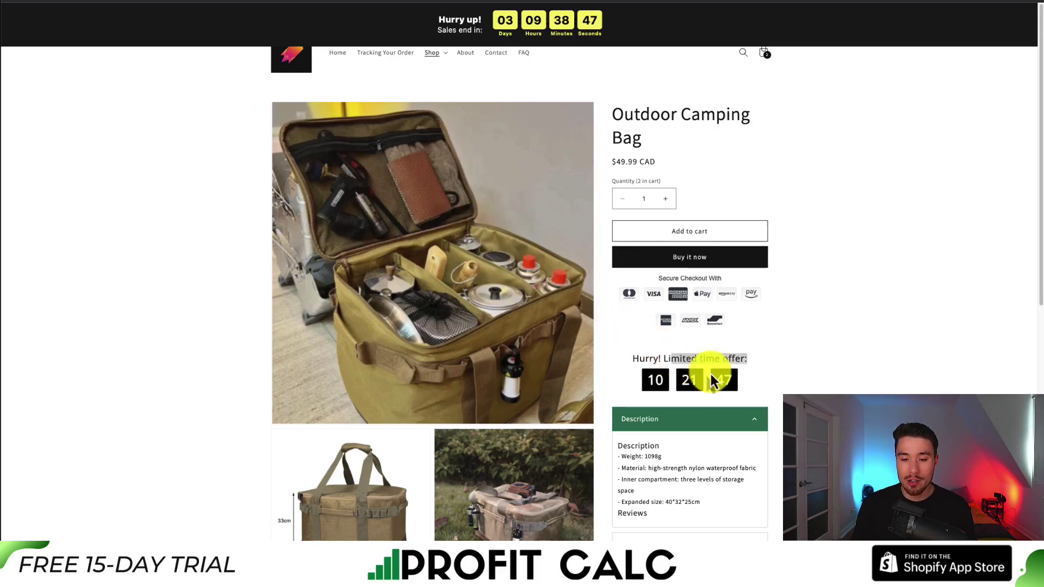
pyautogui.moveTo(650, 358); pyautogui.dragTo(724, 358)
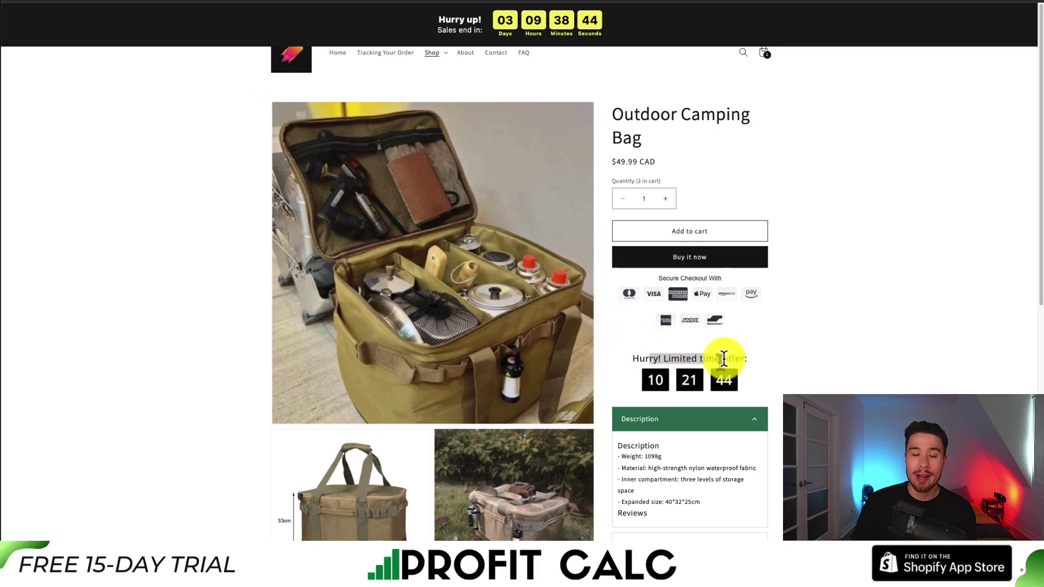
pyautogui.click(299, 64)
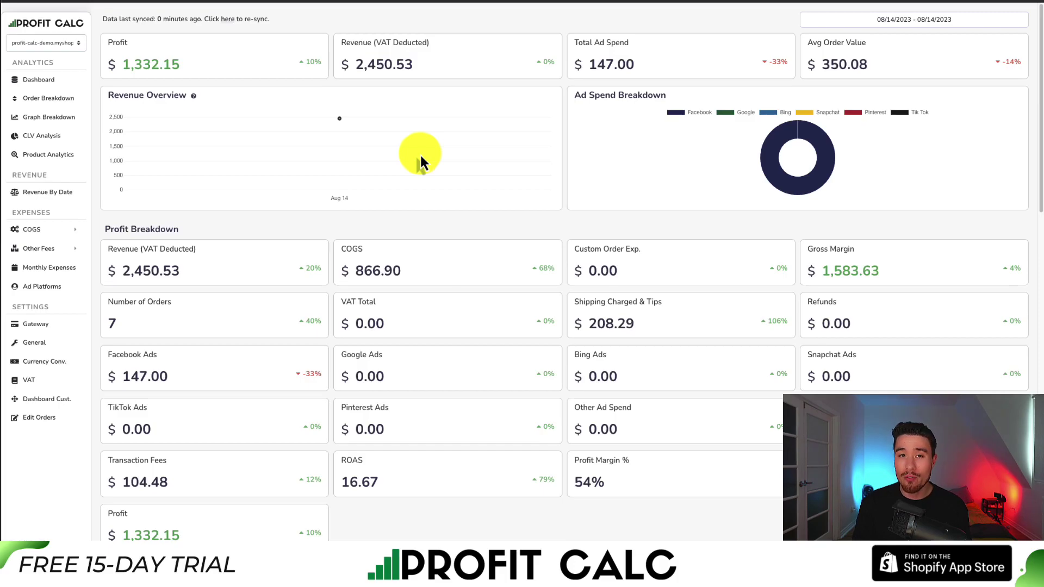
# - Switch the Profit Calc dashboard to the last 7 days (08/08/2023–08/14/2023) and review the metrics
pyautogui.click(927, 18)
pyautogui.click(985, 70)
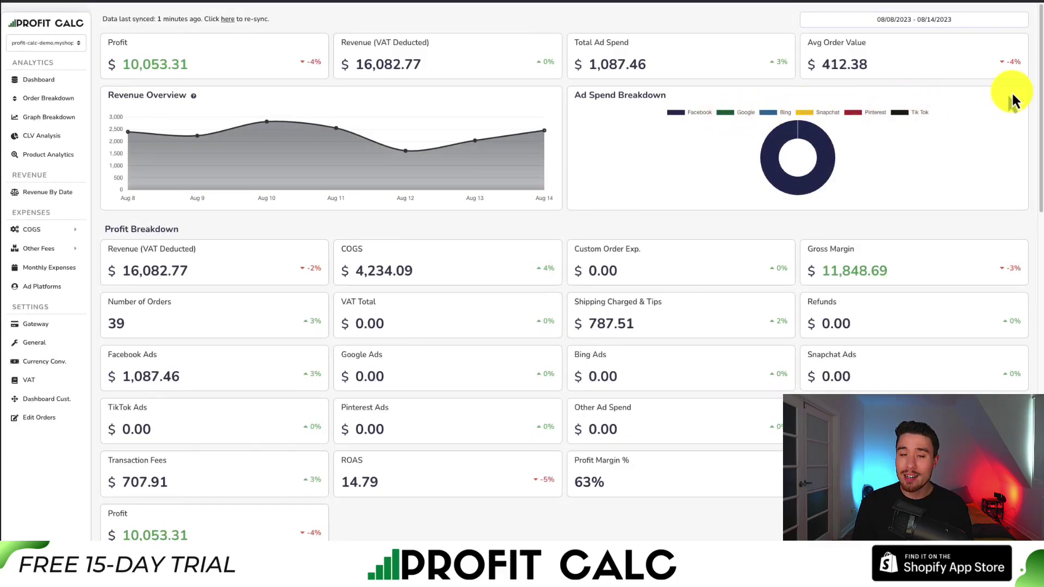
pyautogui.scroll(-6, 1015, 103)
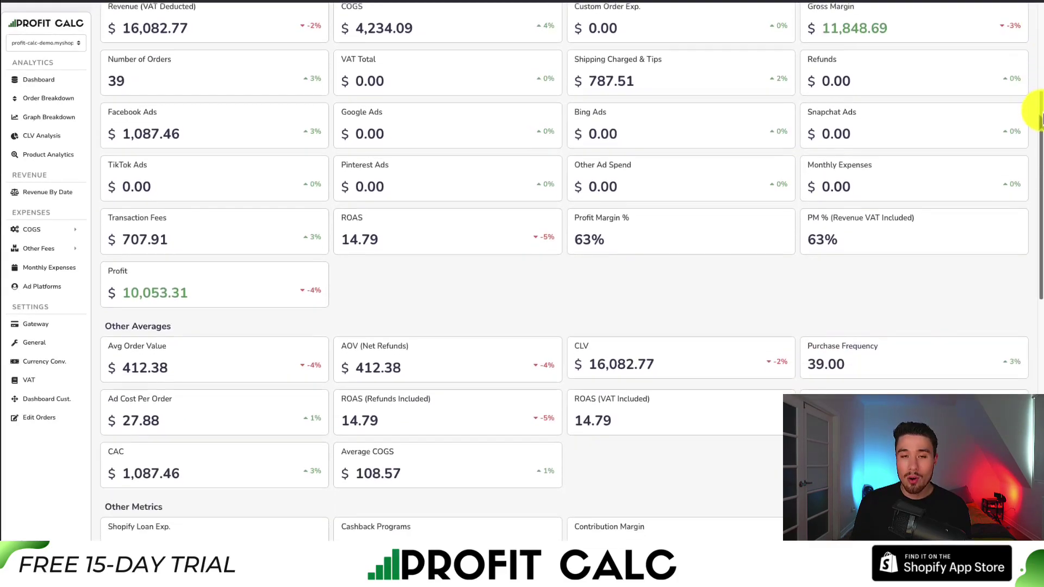
pyautogui.scroll(-4, 1036, 144)
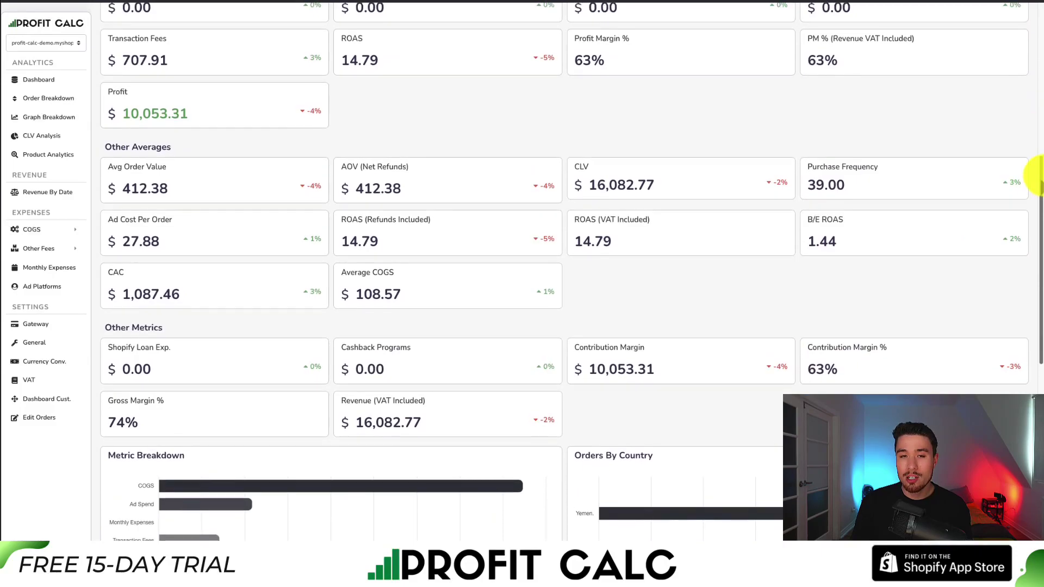
pyautogui.moveTo(1039, 217); pyautogui.dragTo(1040, 22)
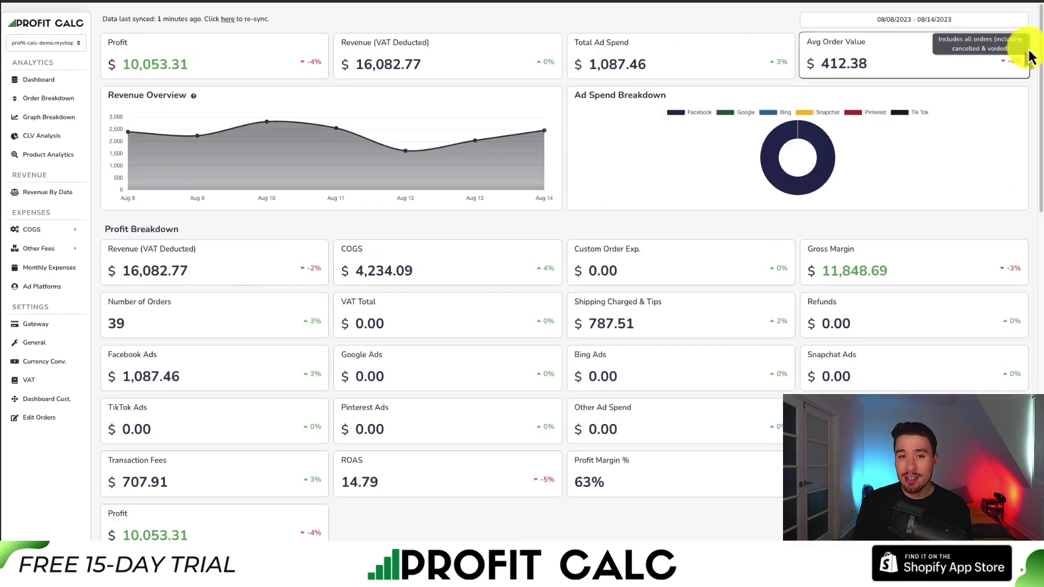